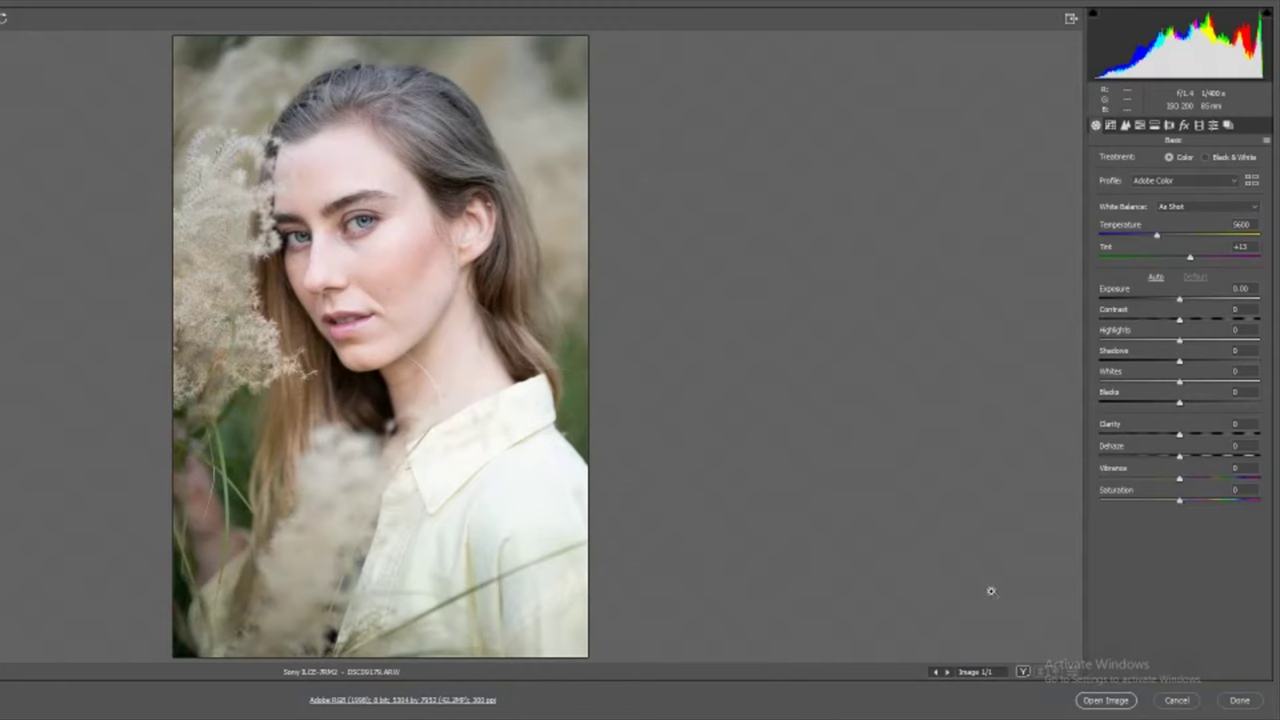
# Adjust the portrait to clarity +31, temperature 6200, vibrance +28 and highlights -48
pyautogui.click(1204, 434)
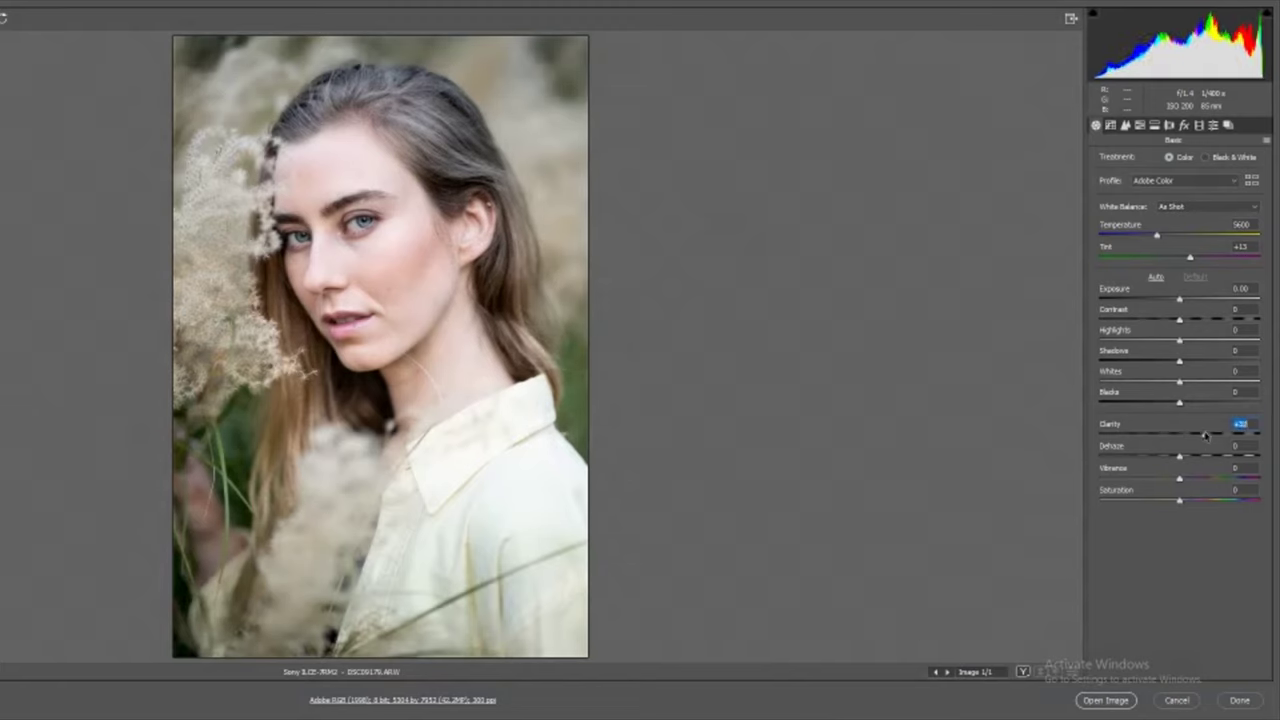
pyautogui.moveTo(1165, 240); pyautogui.dragTo(1172, 238)
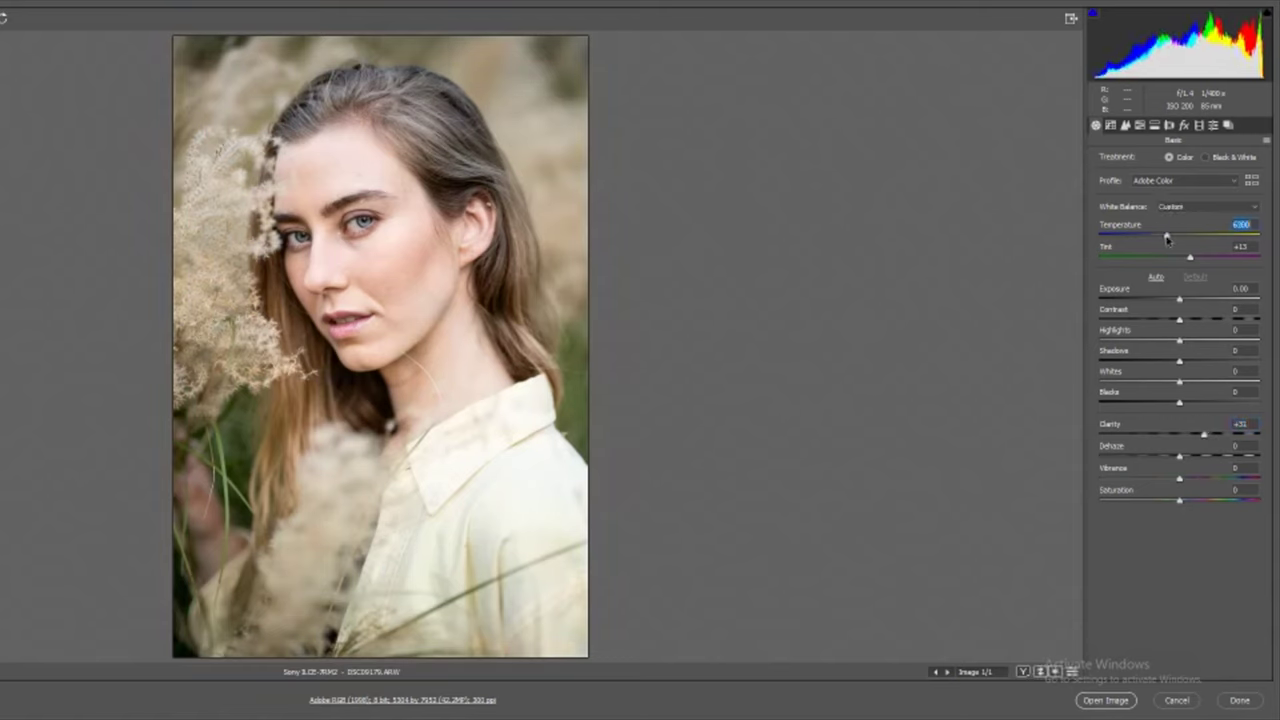
pyautogui.moveTo(1213, 484); pyautogui.dragTo(1209, 481)
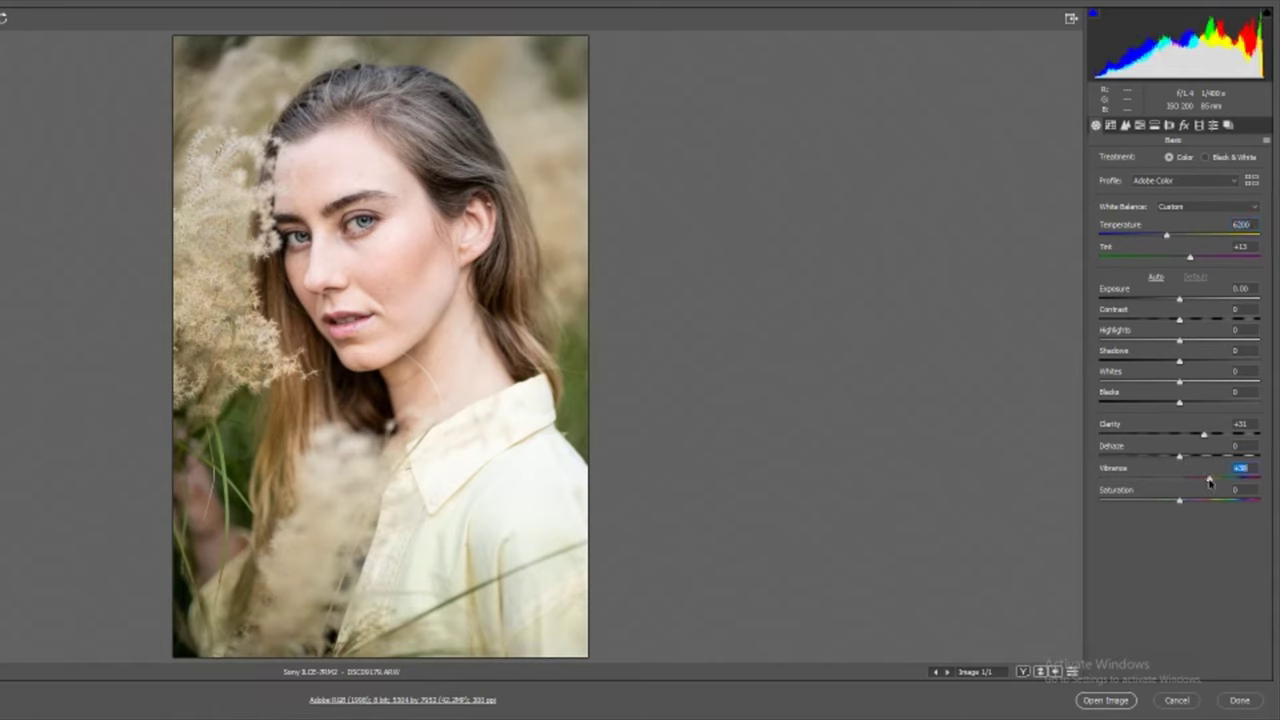
pyautogui.moveTo(1134, 340); pyautogui.dragTo(1141, 343)
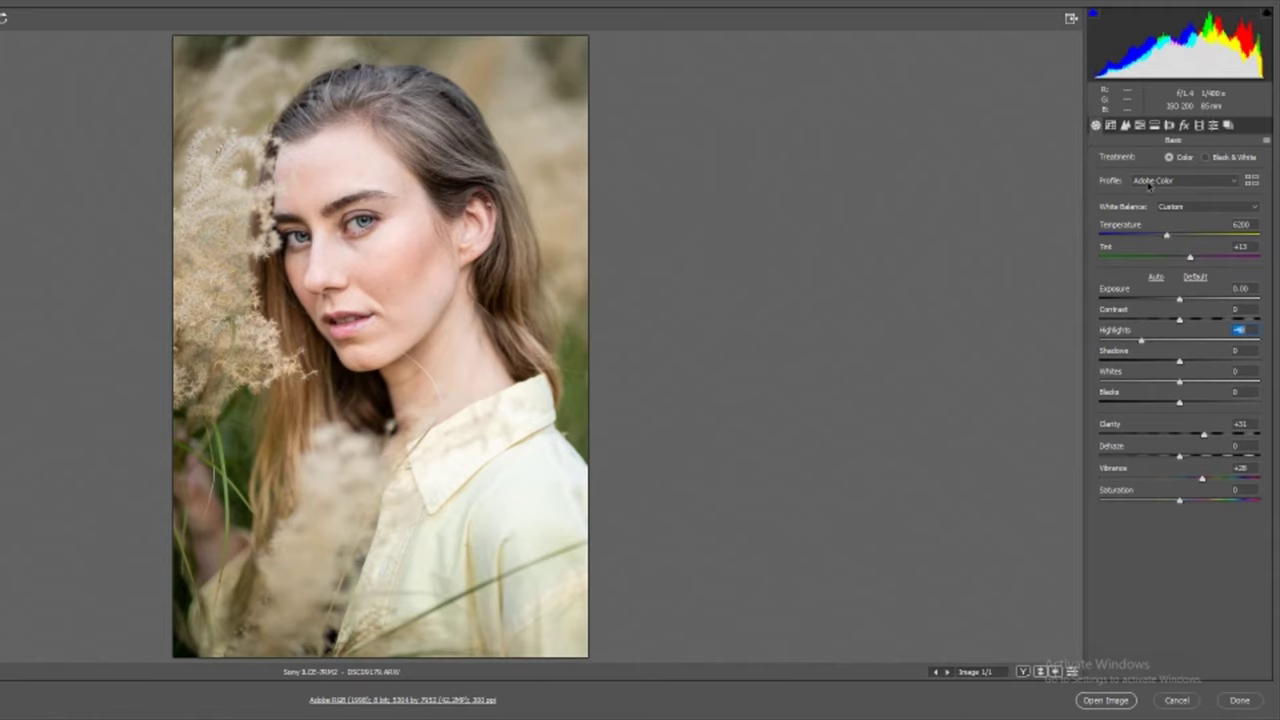
# Shift the Greens hue to -90 in the HSL adjustments
pyautogui.click(1141, 126)
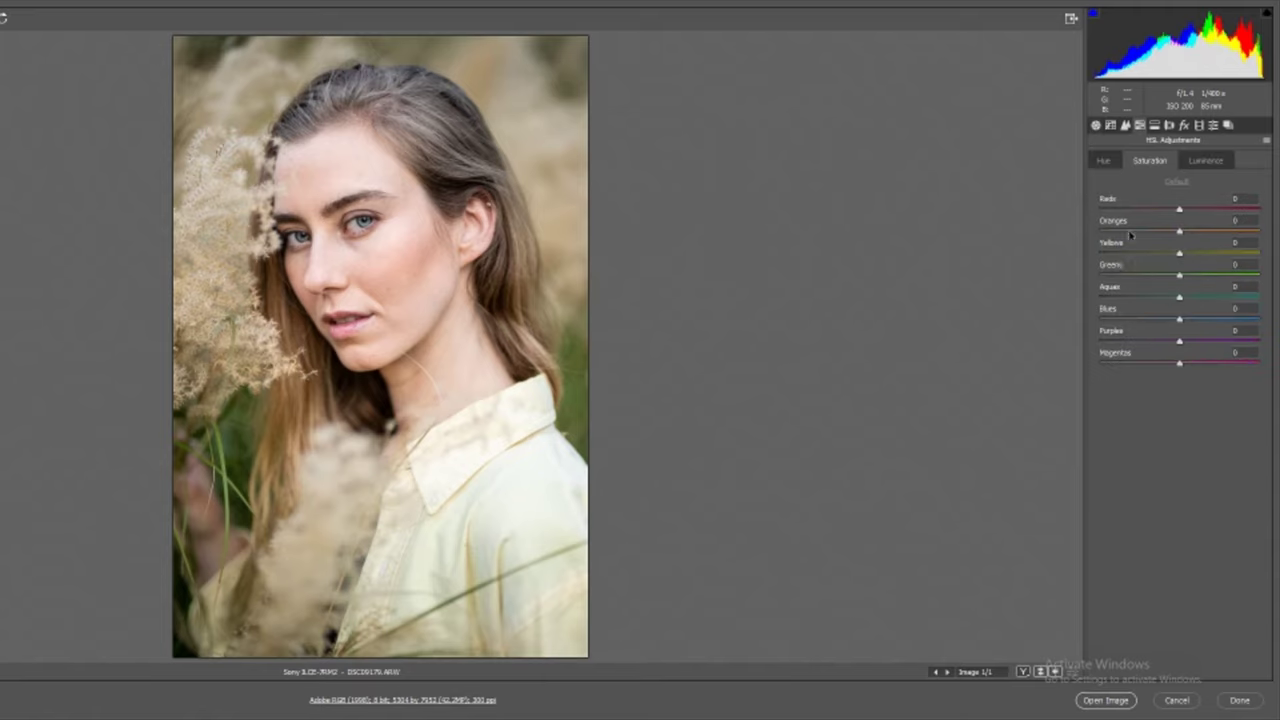
pyautogui.click(1108, 161)
pyautogui.moveTo(1116, 276); pyautogui.dragTo(1080, 284)
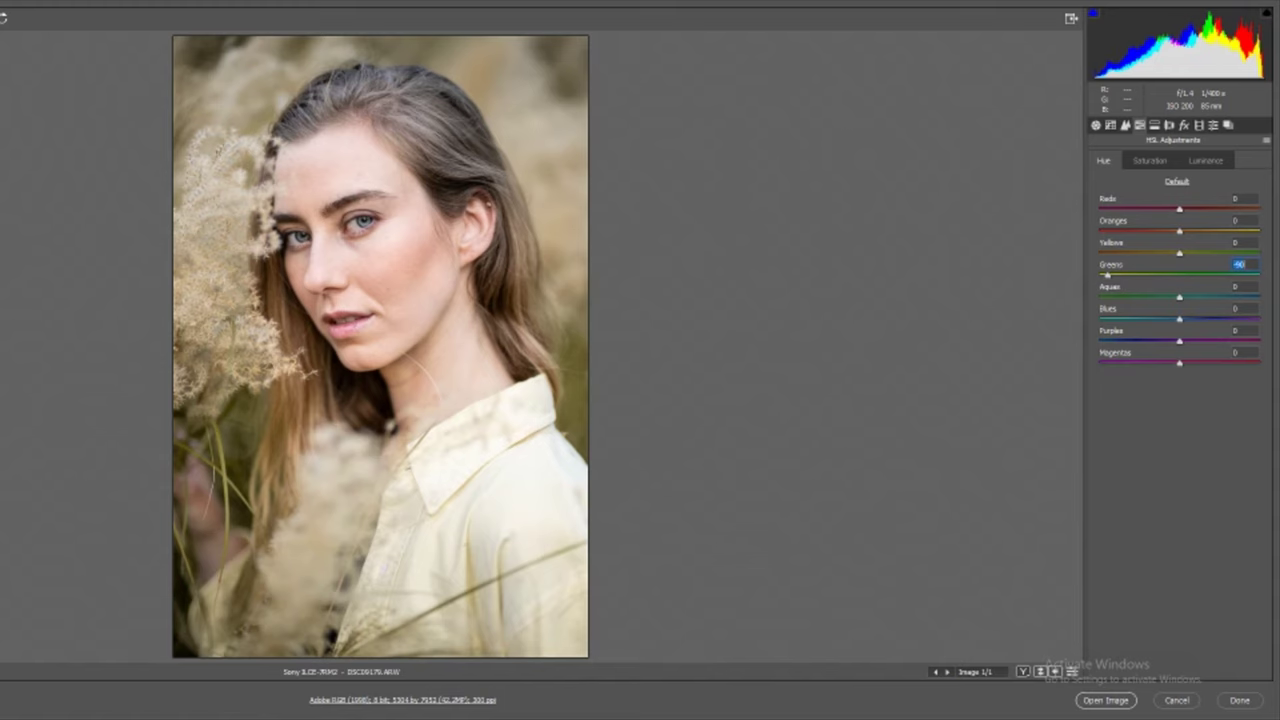
# Paint over the hair with an adjustment brush set to exposure -0.15, shadows -18 and clarity +13
pyautogui.press('k')
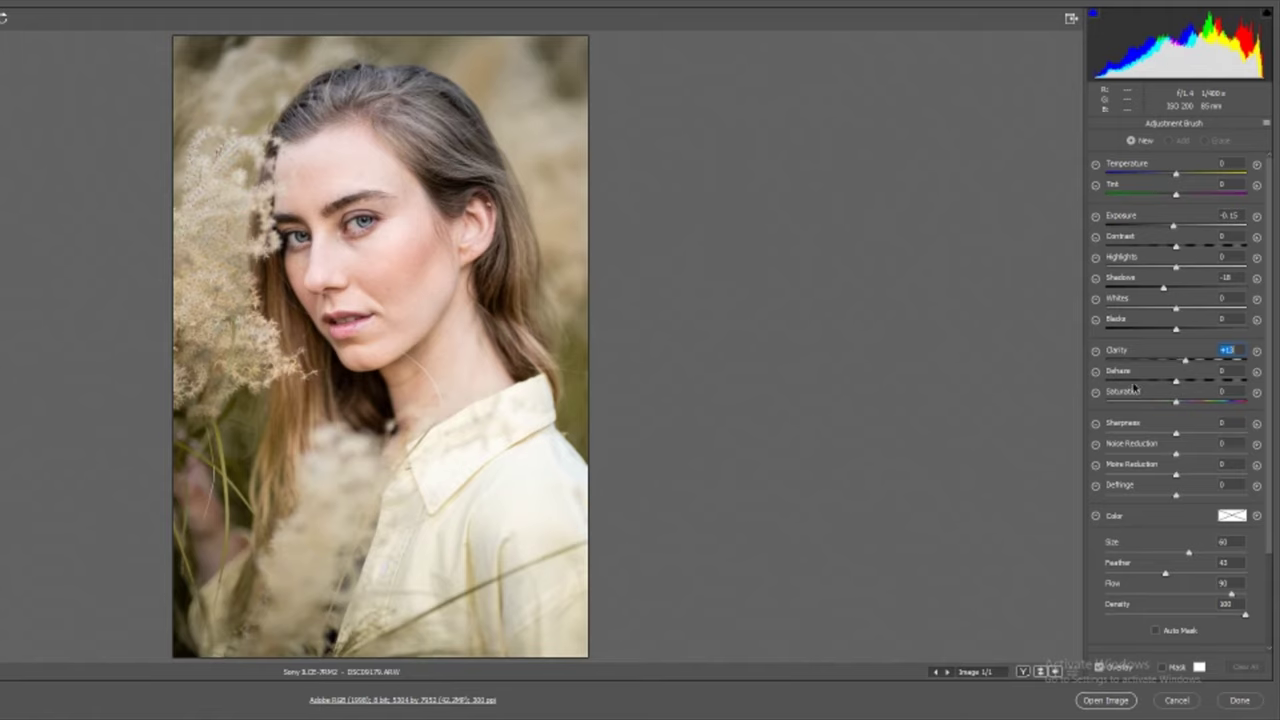
pyautogui.scroll(3, 400, 290)
pyautogui.scroll(4, 370, 260)
pyautogui.moveTo(347, 202)
pyautogui.mouseDown()
pyautogui.moveTo(261, 213)
pyautogui.moveTo(325, 181)
pyautogui.moveTo(399, 228)
pyautogui.moveTo(449, 161)
pyautogui.moveTo(445, 234)
pyautogui.moveTo(530, 343)
pyautogui.moveTo(621, 338)
pyautogui.mouseUp()
pyautogui.scroll(-3, 621, 338)
pyautogui.moveTo(627, 438)
pyautogui.mouseDown()
pyautogui.moveTo(655, 320)
pyautogui.moveTo(630, 219)
pyautogui.mouseUp()
pyautogui.moveTo(690, 465)
pyautogui.mouseDown()
pyautogui.moveTo(739, 598)
pyautogui.moveTo(664, 534)
pyautogui.mouseUp()
pyautogui.scroll(-3, 142, 391)
pyautogui.moveTo(208, 543)
pyautogui.mouseDown()
pyautogui.moveTo(239, 517)
pyautogui.moveTo(243, 476)
pyautogui.moveTo(112, 249)
pyautogui.mouseUp()
pyautogui.scroll(3, 112, 249)
pyautogui.moveTo(200, 188); pyautogui.dragTo(325, 122)
pyautogui.scroll(-5, 240, 219)
pyautogui.moveTo(184, 295); pyautogui.dragTo(174, 554)
pyautogui.hotkey('ctrl', '-')
pyautogui.hotkey('ctrl', '-')
pyautogui.hotkey('ctrl', '-')
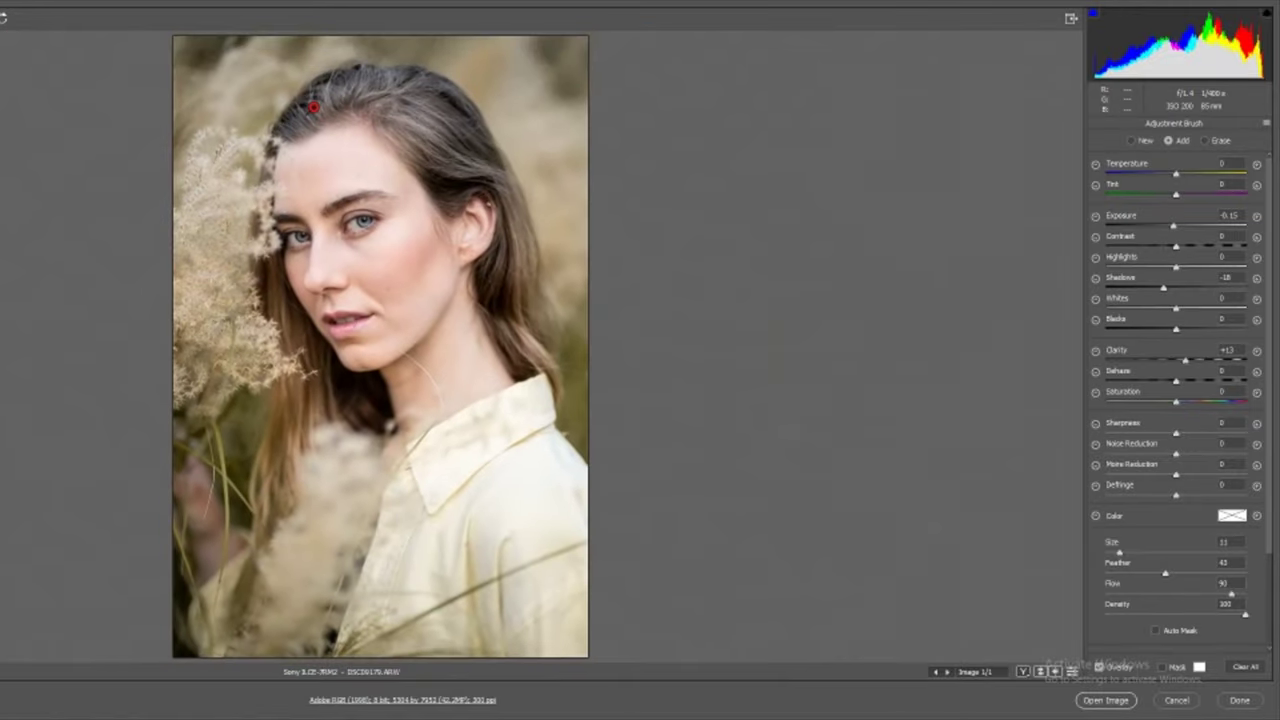
# Paint both eyebrows with a new adjustment using the same darkening settings and a small brush of size 5
pyautogui.scroll(4, 230, 229)
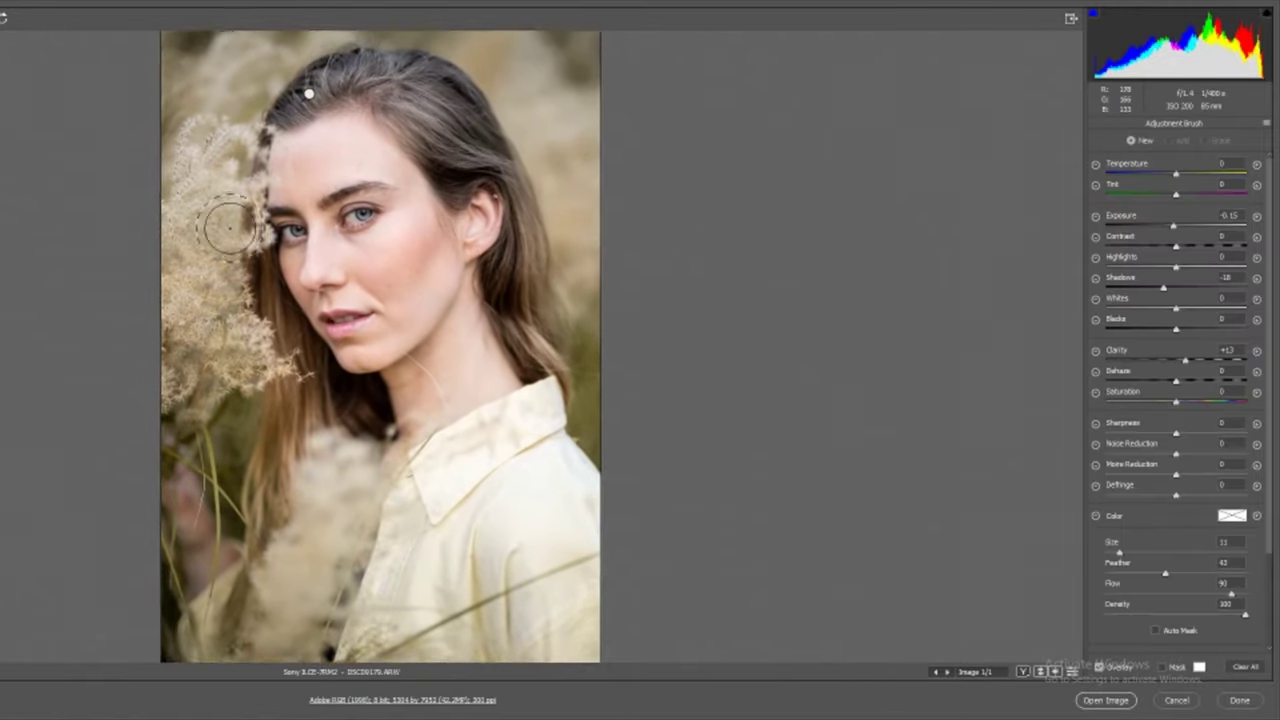
pyautogui.scroll(4, 230, 229)
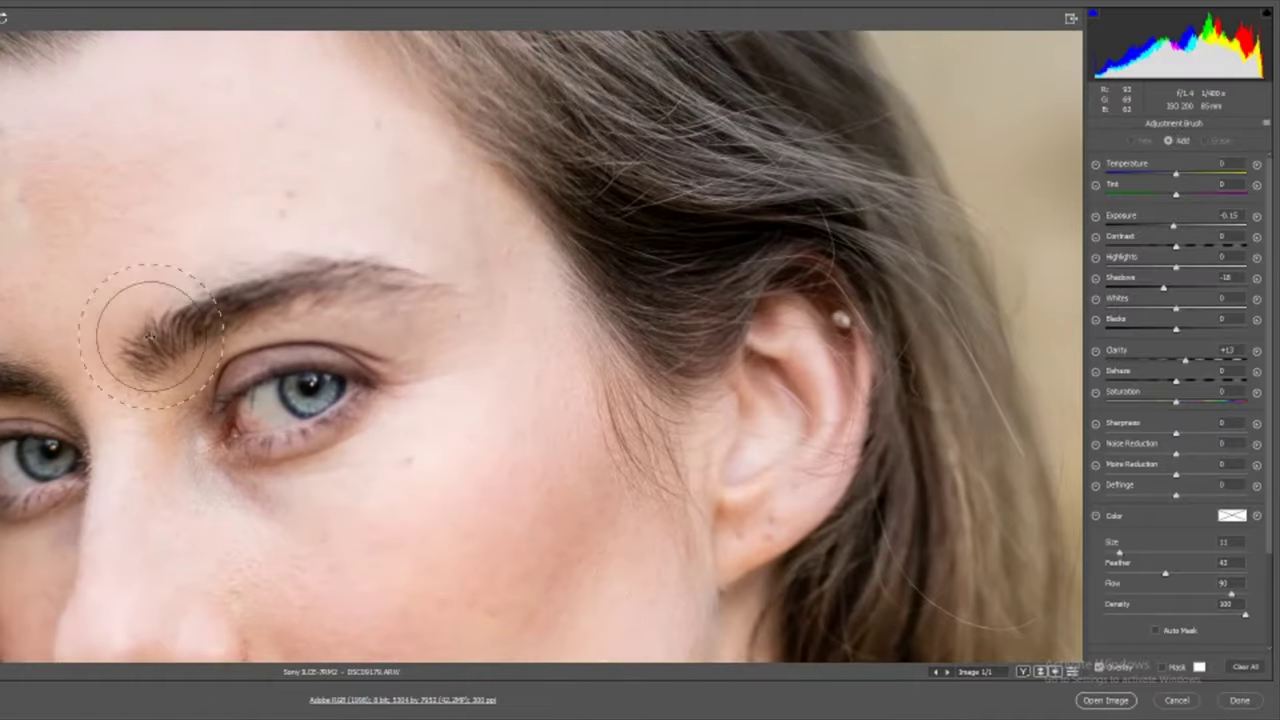
pyautogui.press('[')
pyautogui.press('[')
pyautogui.press('[')
pyautogui.moveTo(164, 342); pyautogui.dragTo(328, 284)
pyautogui.moveTo(24, 390); pyautogui.dragTo(0, 377)
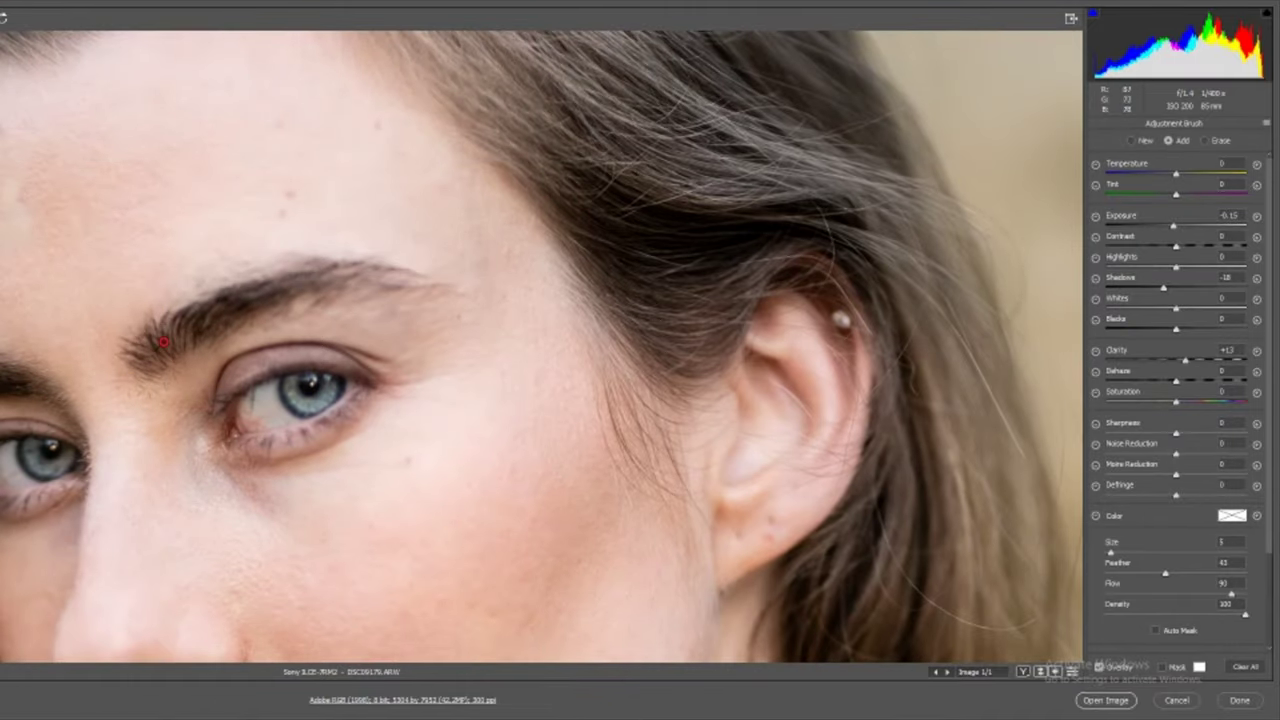
# Darken the nearer eye's lash line and iris with a very fine adjustment brush, then finish brushing
pyautogui.hotkey('ctrl', '+')
pyautogui.press('[')
pyautogui.moveTo(175, 415)
pyautogui.mouseDown()
pyautogui.moveTo(289, 379)
pyautogui.moveTo(341, 385)
pyautogui.moveTo(344, 415)
pyautogui.moveTo(281, 457)
pyautogui.moveTo(183, 471)
pyautogui.mouseUp()
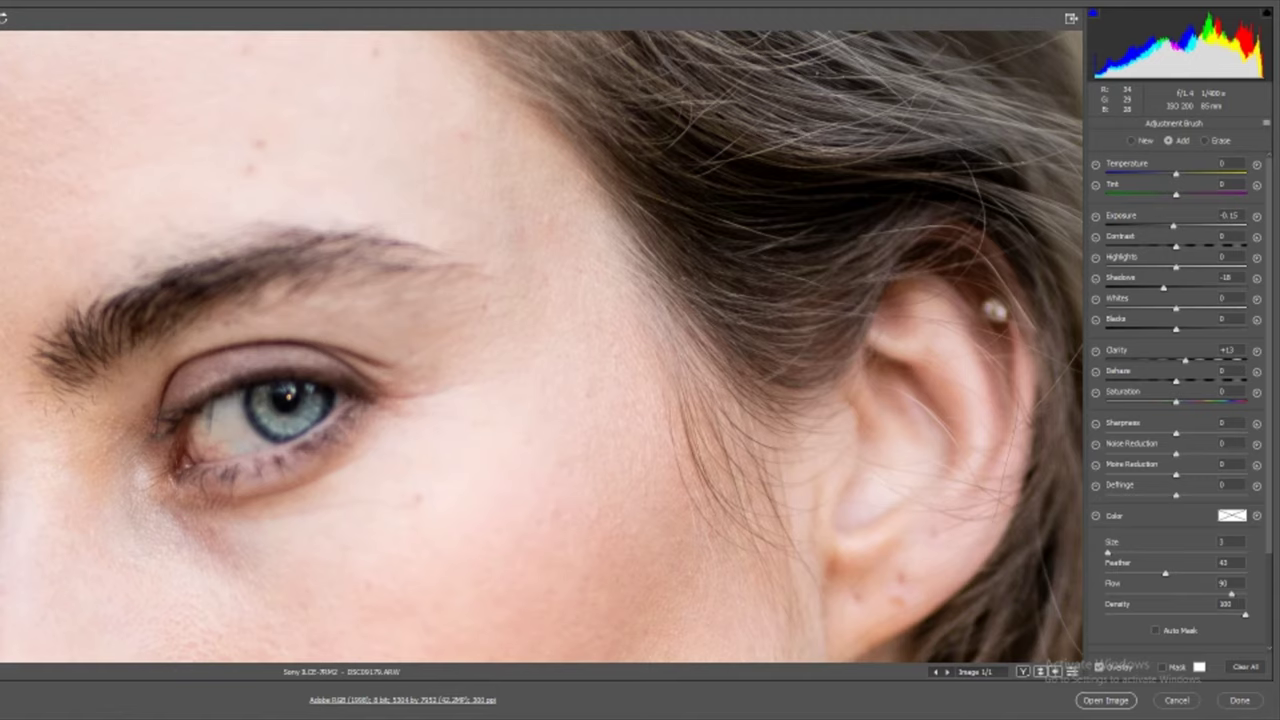
pyautogui.moveTo(258, 391)
pyautogui.mouseDown()
pyautogui.moveTo(256, 413)
pyautogui.moveTo(295, 436)
pyautogui.mouseUp()
pyautogui.hotkey('ctrl', '0')
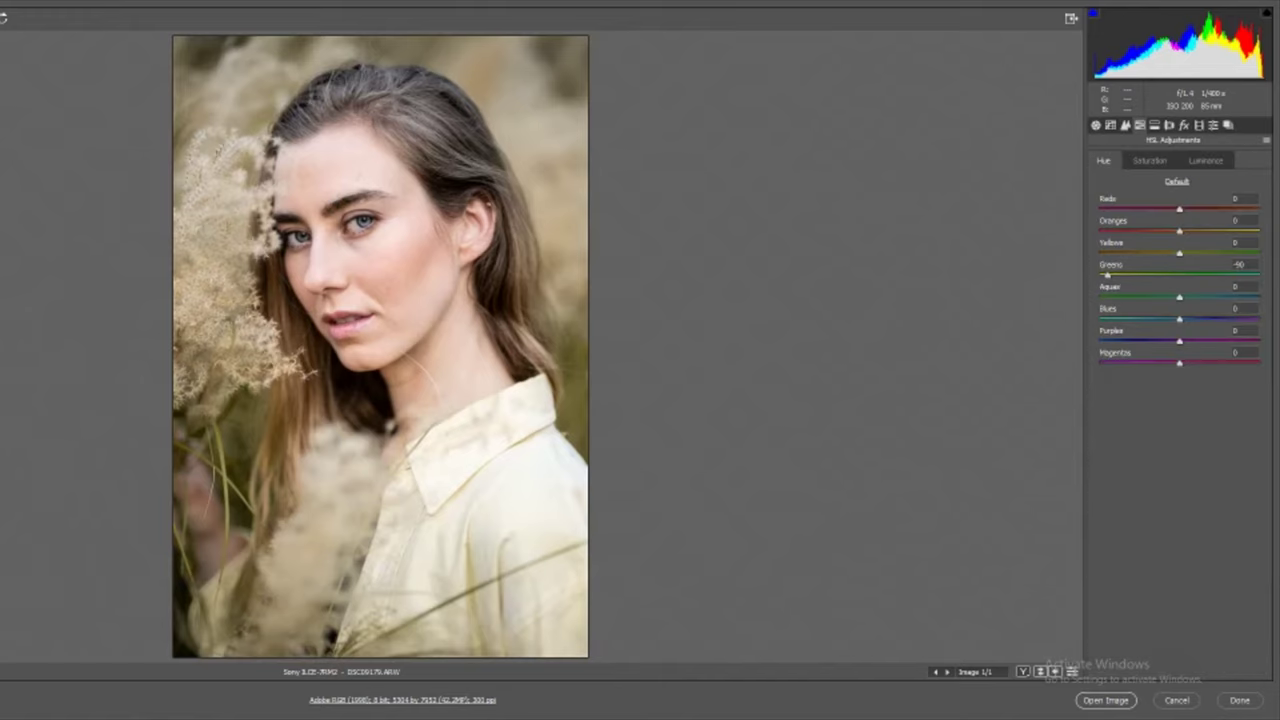
# Set up a new large adjustment brush with temperature +14, exposure +0.75, and shadows and clarity at 0
pyautogui.press('k')
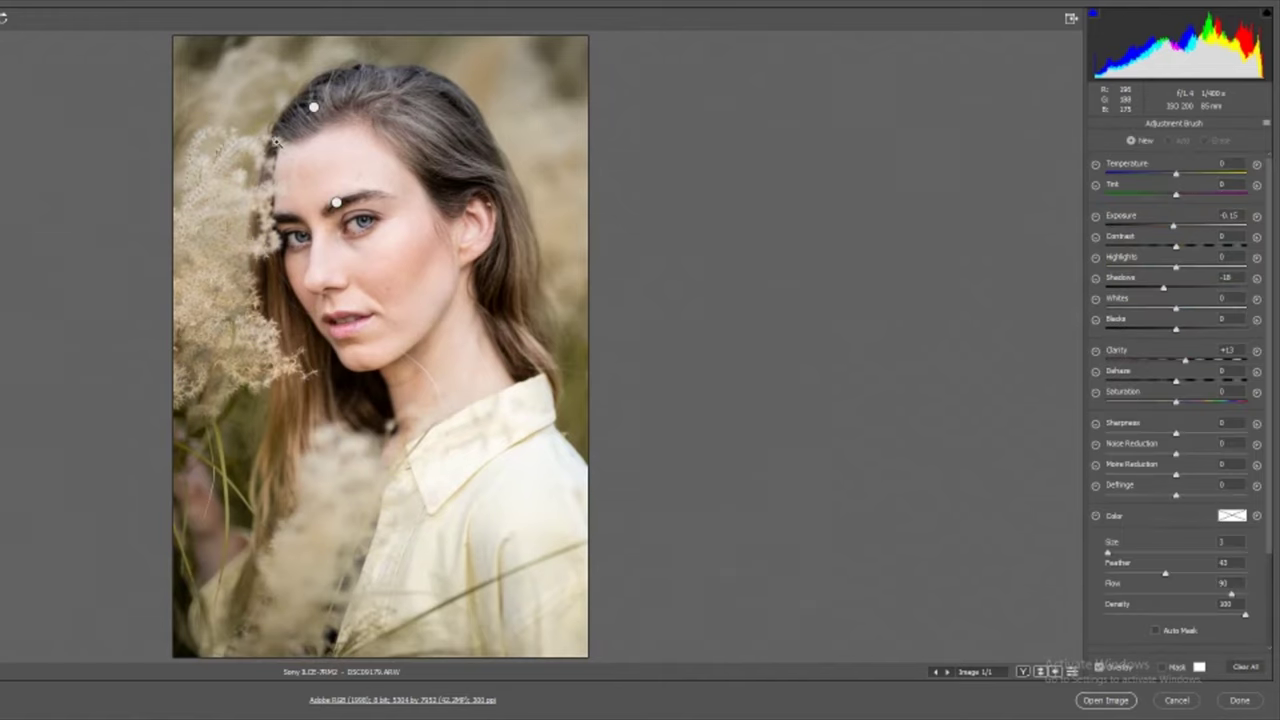
pyautogui.hotkey('ctrl', '-')
pyautogui.hotkey('ctrl', '-')
pyautogui.press(']')
pyautogui.press(']')
pyautogui.press(']')
pyautogui.press(']')
pyautogui.press(']')
pyautogui.press(']')
pyautogui.press(']')
pyautogui.press(']')
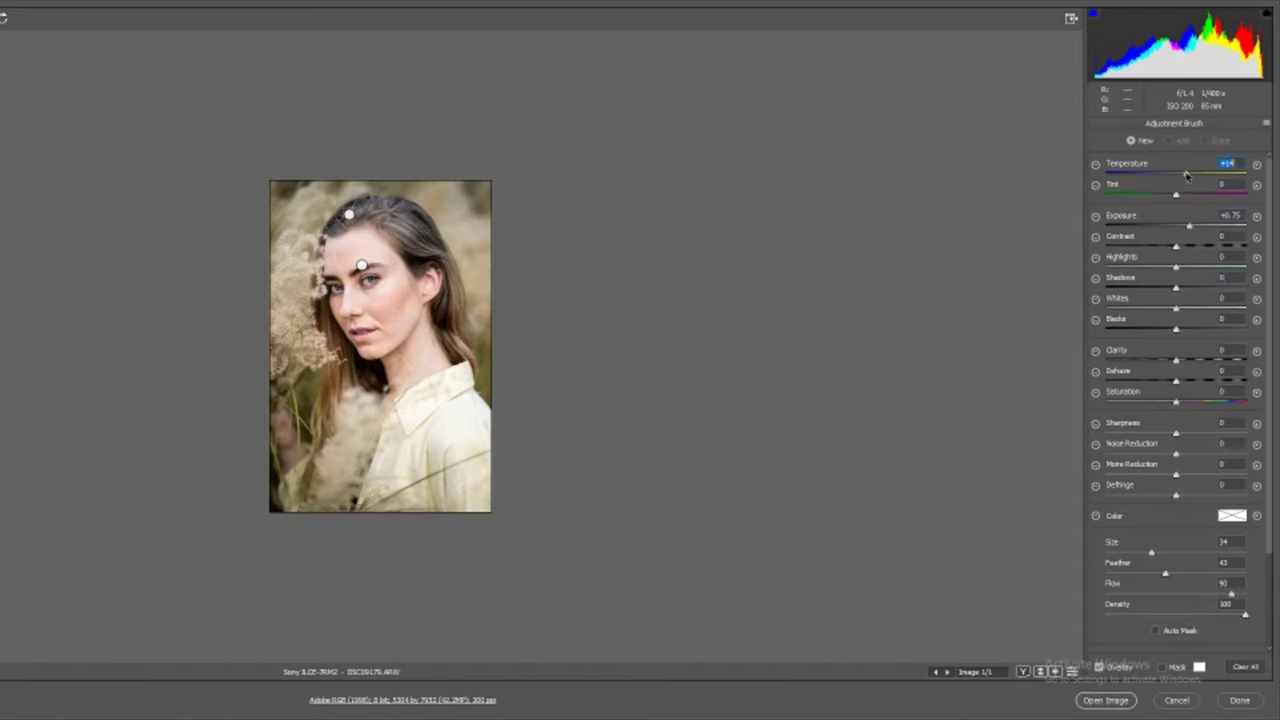
pyautogui.press(']')
pyautogui.press(']')
# Brush warm light over the photo's upper and left edges, starting just outside the upper-right corner
pyautogui.click(500, 178)
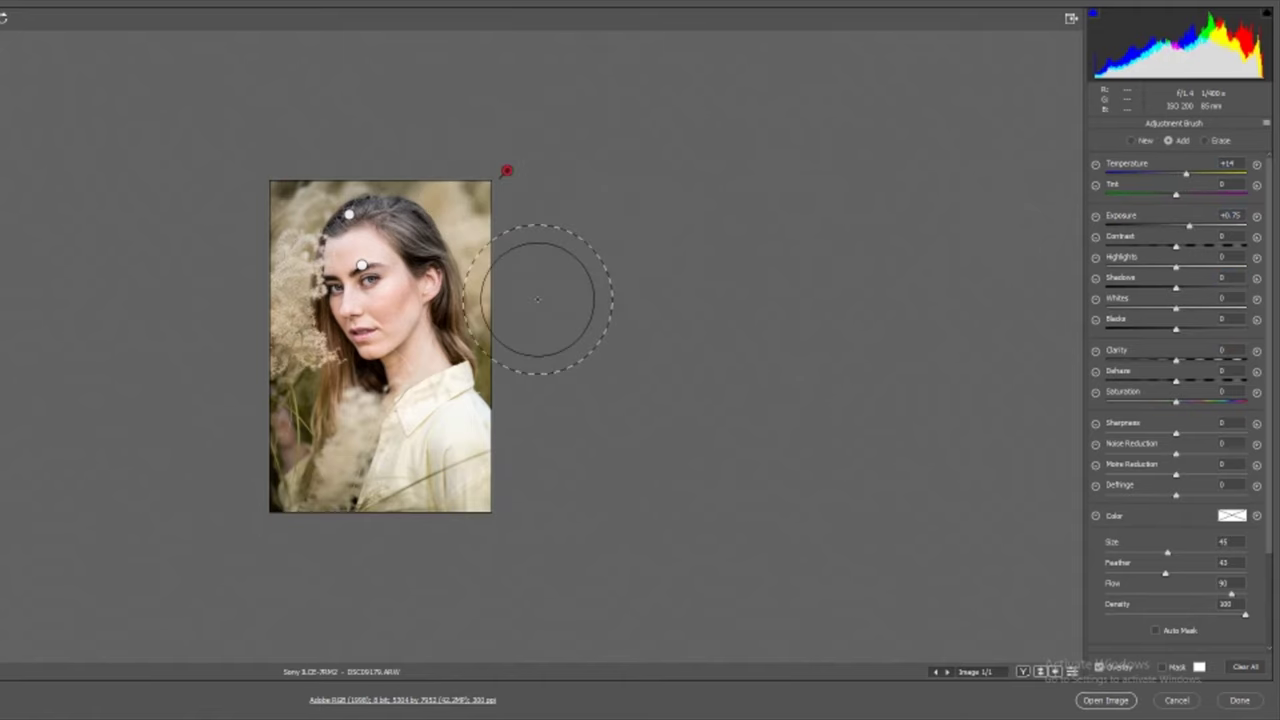
pyautogui.moveTo(306, 137); pyautogui.dragTo(214, 371)
pyautogui.rightClick(438, 101)
pyautogui.click(438, 101)
pyautogui.rightClick(402, 149)
pyautogui.rightClick(317, 191)
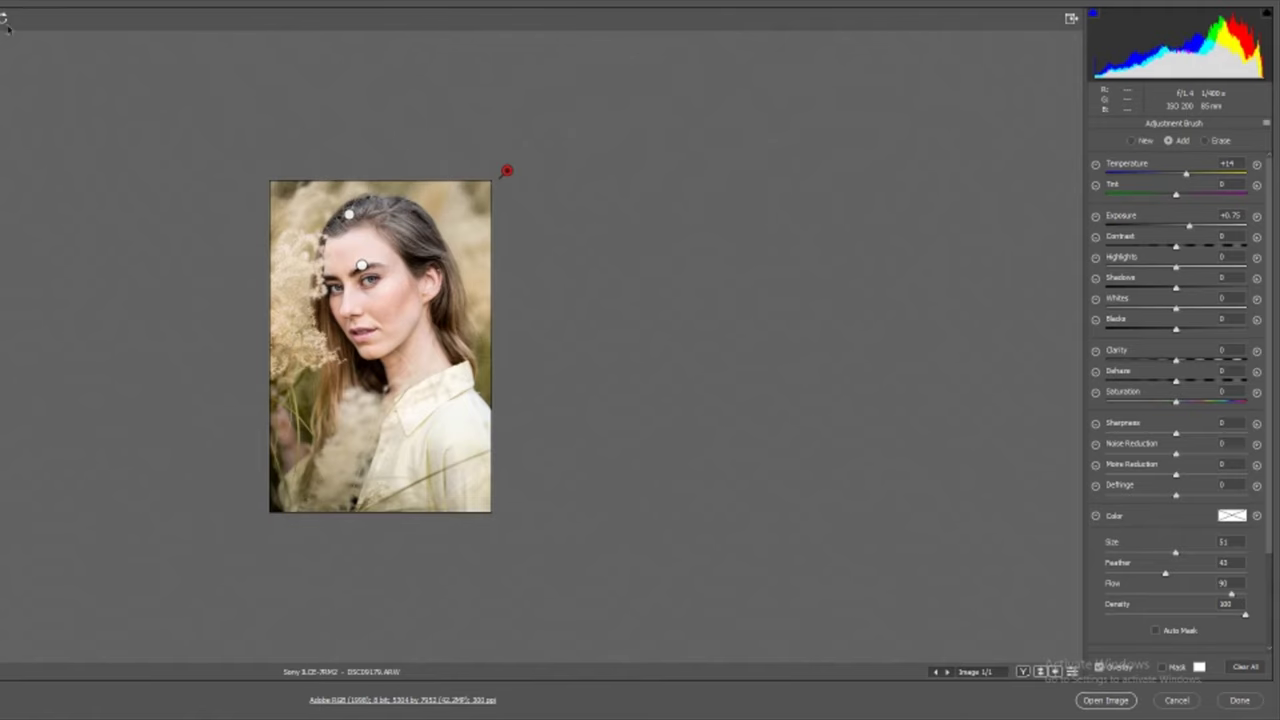
pyautogui.press('k')
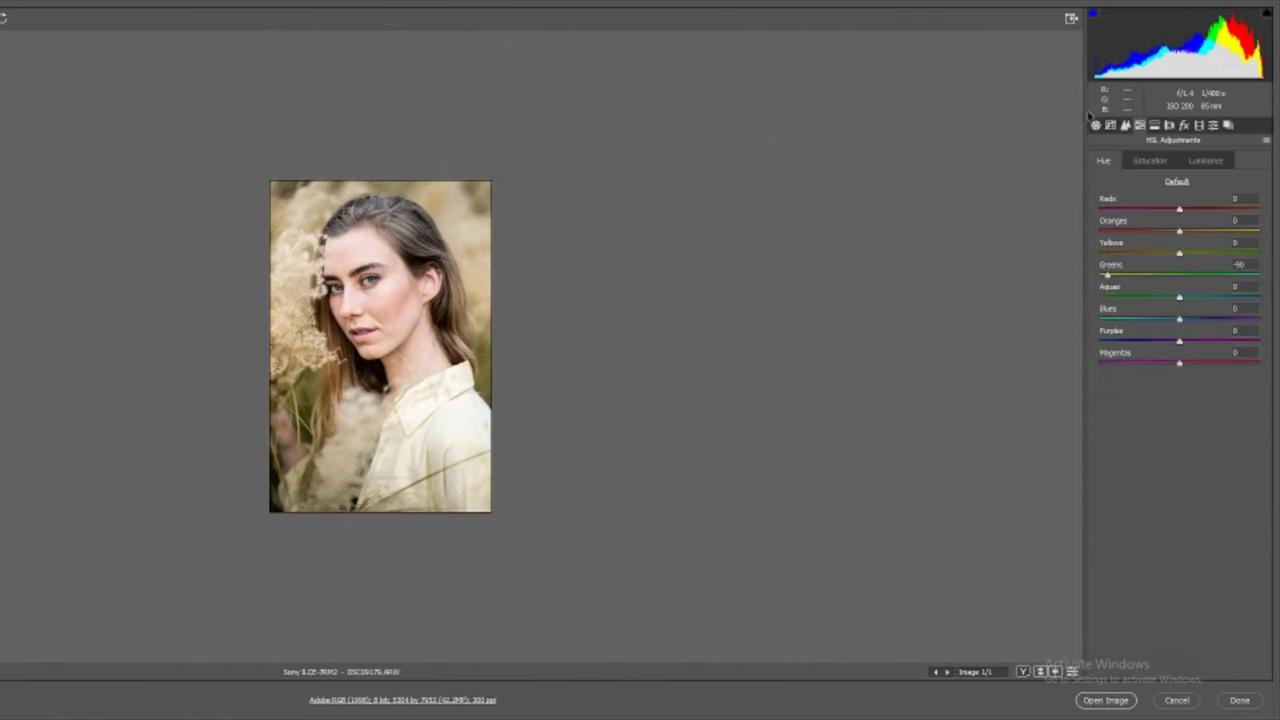
# Raise the photo's overall vibrance to +38 and inspect the face up close
pyautogui.click(1095, 125)
pyautogui.click(1220, 479)
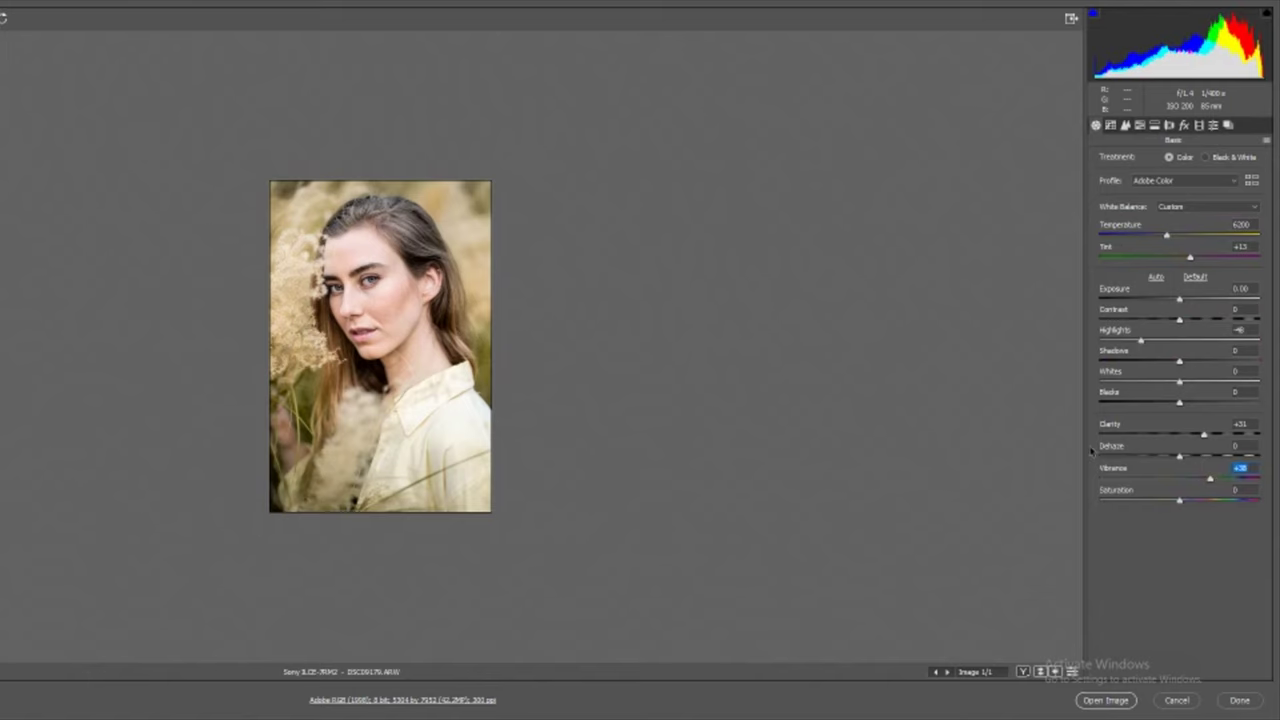
pyautogui.click(323, 209)
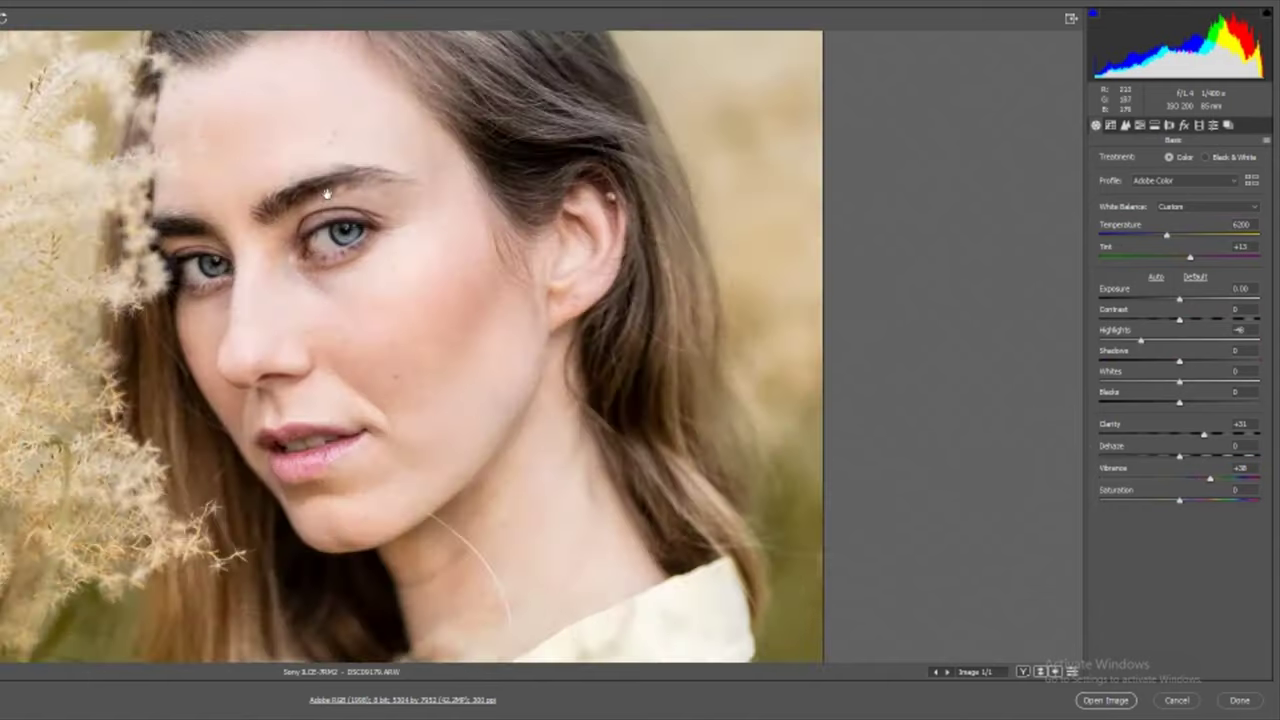
pyautogui.moveTo(326, 194); pyautogui.dragTo(600, 211)
pyautogui.scroll(-2, 611, 211)
# Refine the photo's colors with tint +10, temperature 6700 and vibrance +25, and set the Greens hue to -100
pyautogui.moveTo(1189, 259); pyautogui.dragTo(1184, 259)
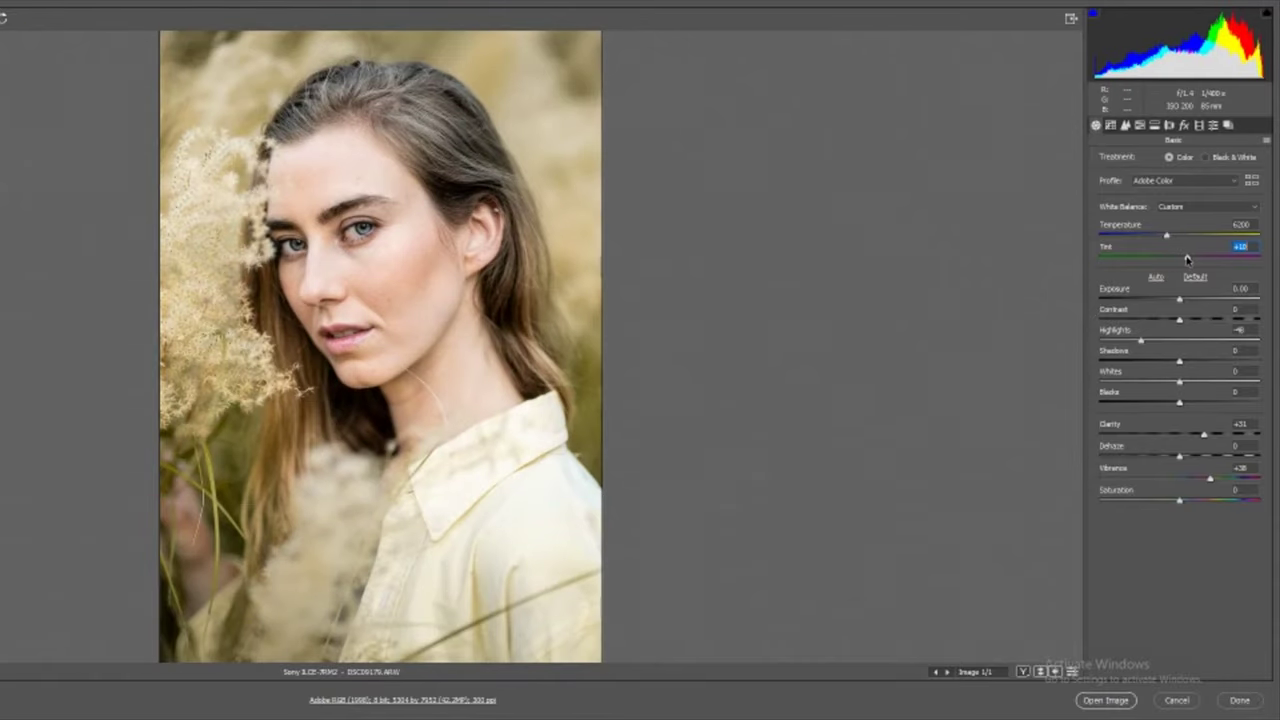
pyautogui.moveTo(1173, 240); pyautogui.dragTo(1179, 241)
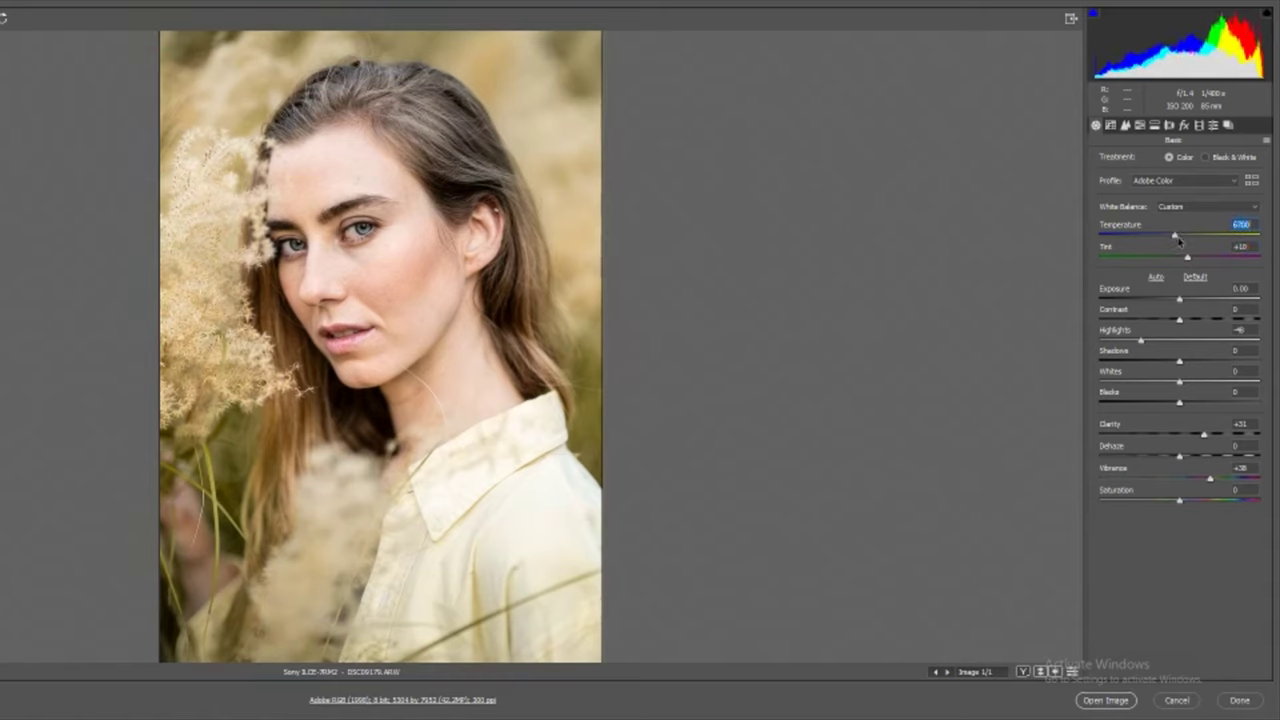
pyautogui.click(1192, 479)
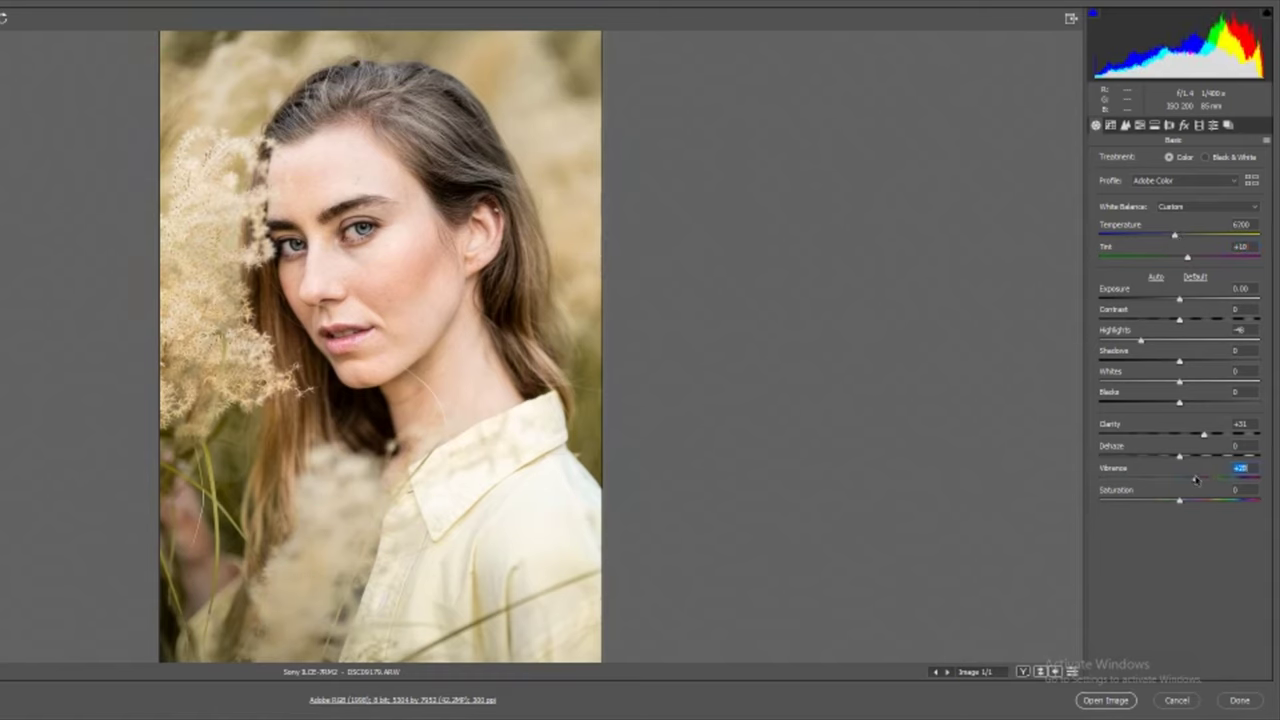
pyautogui.hotkey('ctrl', '0')
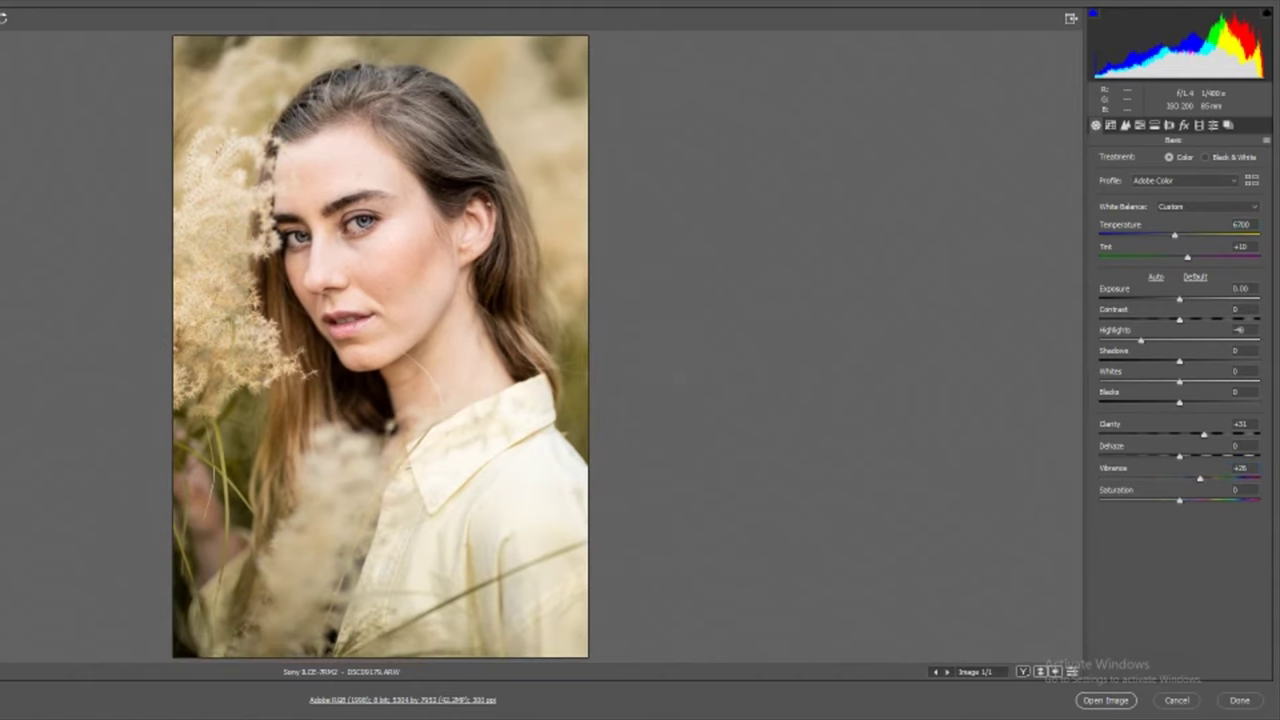
pyautogui.click(1140, 126)
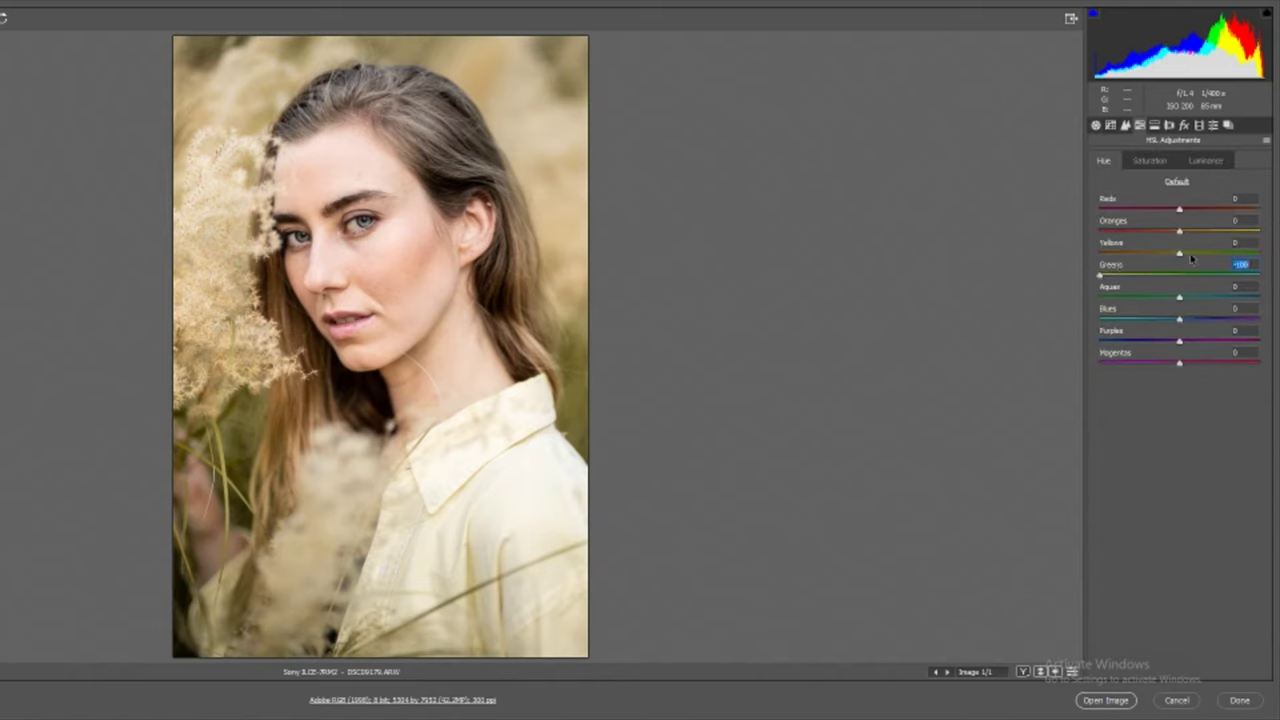
pyautogui.click(1096, 127)
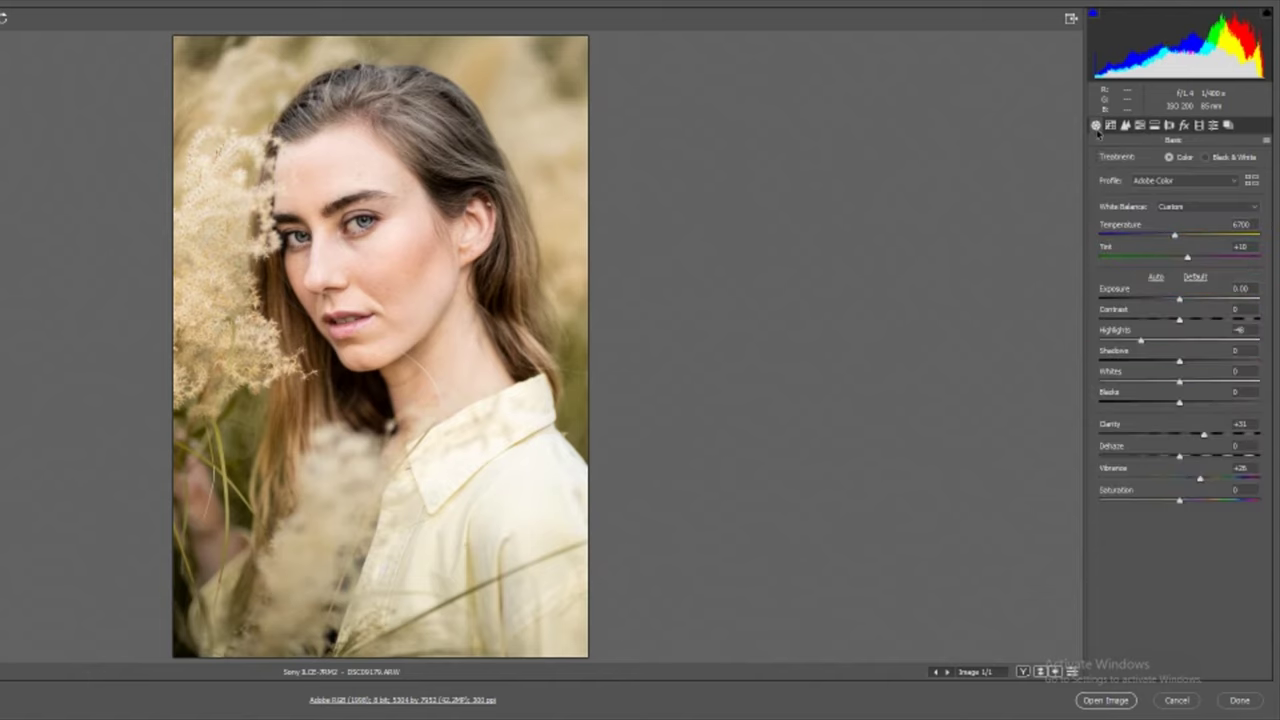
# Configure a new adjustment brush with temperature 0, exposure -4.00, shadows -100, blacks -100 and clarity -41
pyautogui.press('k')
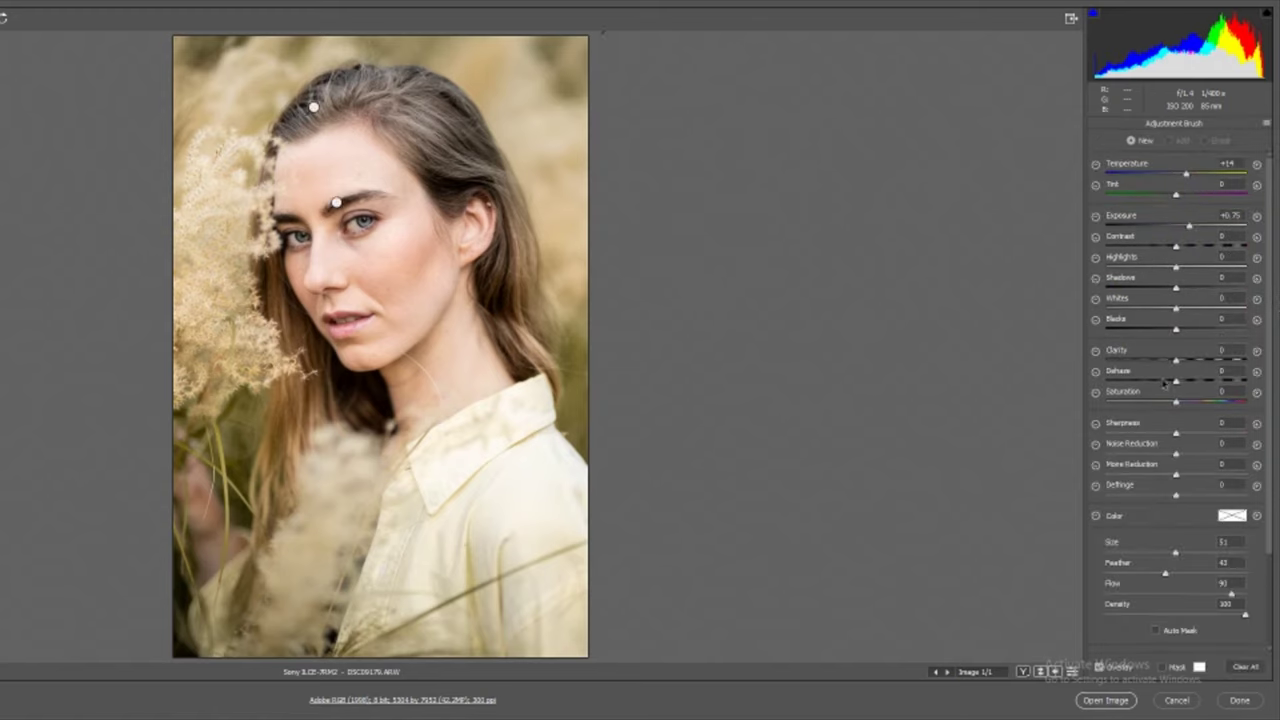
pyautogui.moveTo(1175, 328); pyautogui.dragTo(1104, 329)
pyautogui.moveTo(1175, 287); pyautogui.dragTo(1106, 290)
pyautogui.moveTo(1119, 224); pyautogui.dragTo(1105, 225)
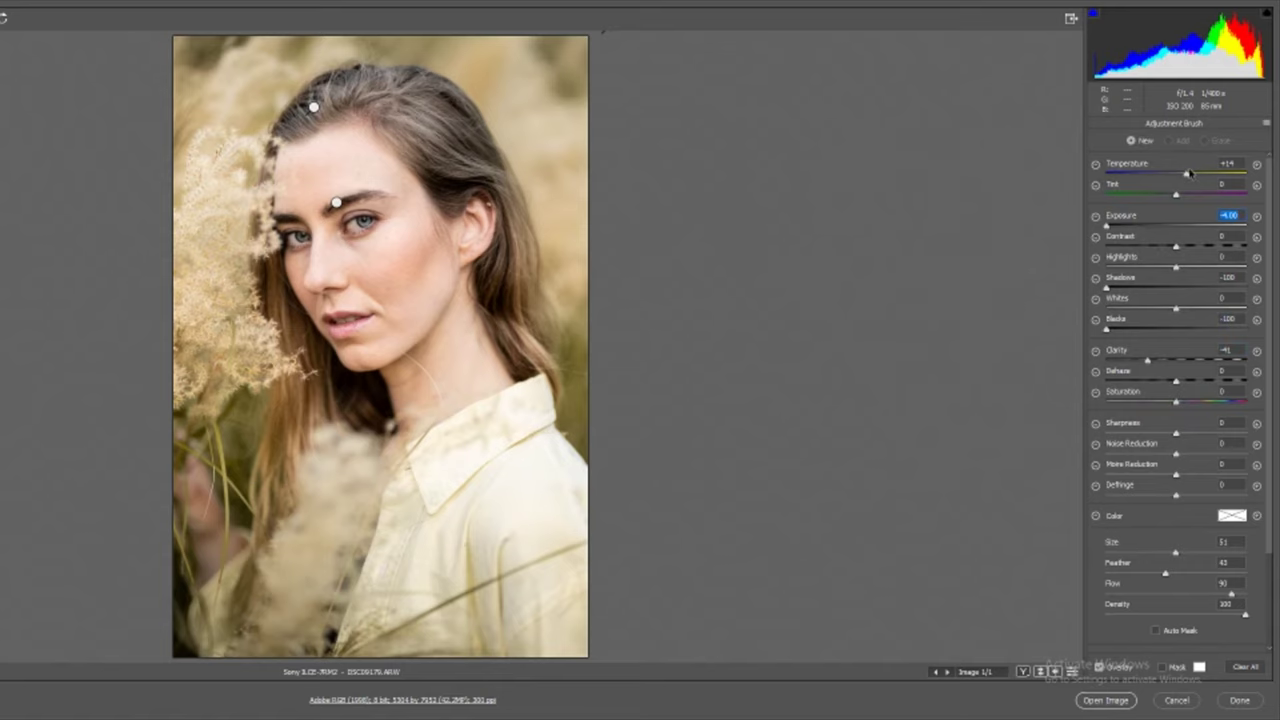
pyautogui.doubleClick(1155, 175)
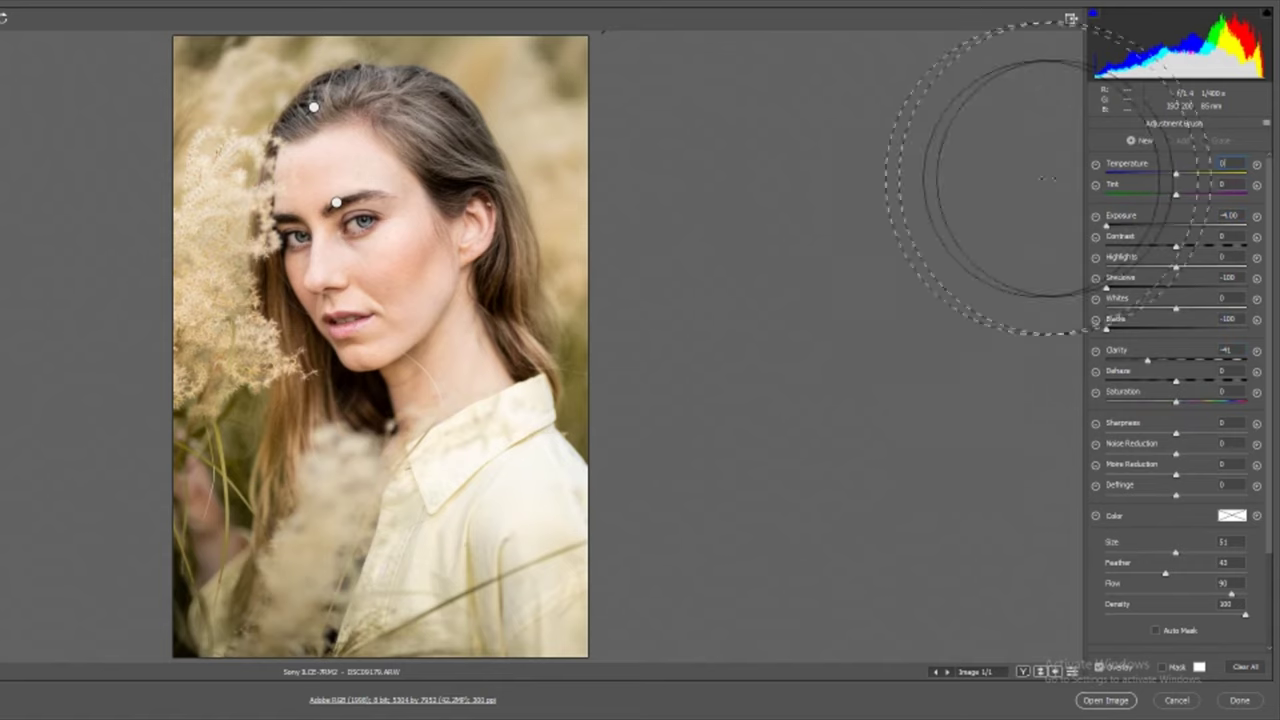
# Mask the skin of the nearer cheek, jaw and chin with the dark adjustment brush, leaving the eye and lips uncovered
pyautogui.scroll(5, 370, 295)
pyautogui.scroll(3, 364, 292)
pyautogui.press('[')
pyautogui.press('[')
pyautogui.press('[')
pyautogui.press('[')
pyautogui.press('[')
pyautogui.press('[')
pyautogui.press('[')
pyautogui.press('[')
pyautogui.press(']')
pyautogui.press(']')
pyautogui.press(']')
pyautogui.moveTo(320, 357)
pyautogui.mouseDown()
pyautogui.moveTo(386, 350)
pyautogui.moveTo(458, 303)
pyautogui.moveTo(476, 266)
pyautogui.moveTo(474, 310)
pyautogui.moveTo(518, 398)
pyautogui.moveTo(496, 456)
pyautogui.moveTo(528, 426)
pyautogui.moveTo(509, 337)
pyautogui.mouseUp()
pyautogui.scroll(-2, 509, 337)
pyautogui.press('[')
pyautogui.moveTo(308, 510)
pyautogui.mouseDown()
pyautogui.moveTo(407, 471)
pyautogui.moveTo(518, 338)
pyautogui.moveTo(546, 263)
pyautogui.mouseUp()
pyautogui.moveTo(340, 310)
pyautogui.mouseDown()
pyautogui.moveTo(425, 280)
pyautogui.moveTo(456, 353)
pyautogui.moveTo(415, 394)
pyautogui.moveTo(406, 439)
pyautogui.moveTo(386, 331)
pyautogui.mouseUp()
pyautogui.moveTo(337, 483)
pyautogui.mouseDown()
pyautogui.moveTo(377, 457)
pyautogui.moveTo(437, 448)
pyautogui.mouseUp()
# Extend the dark skin mask over the area above the upper lip, the temple and the nose
pyautogui.hotkey('ctrl', '+')
pyautogui.hotkey('ctrl', '+')
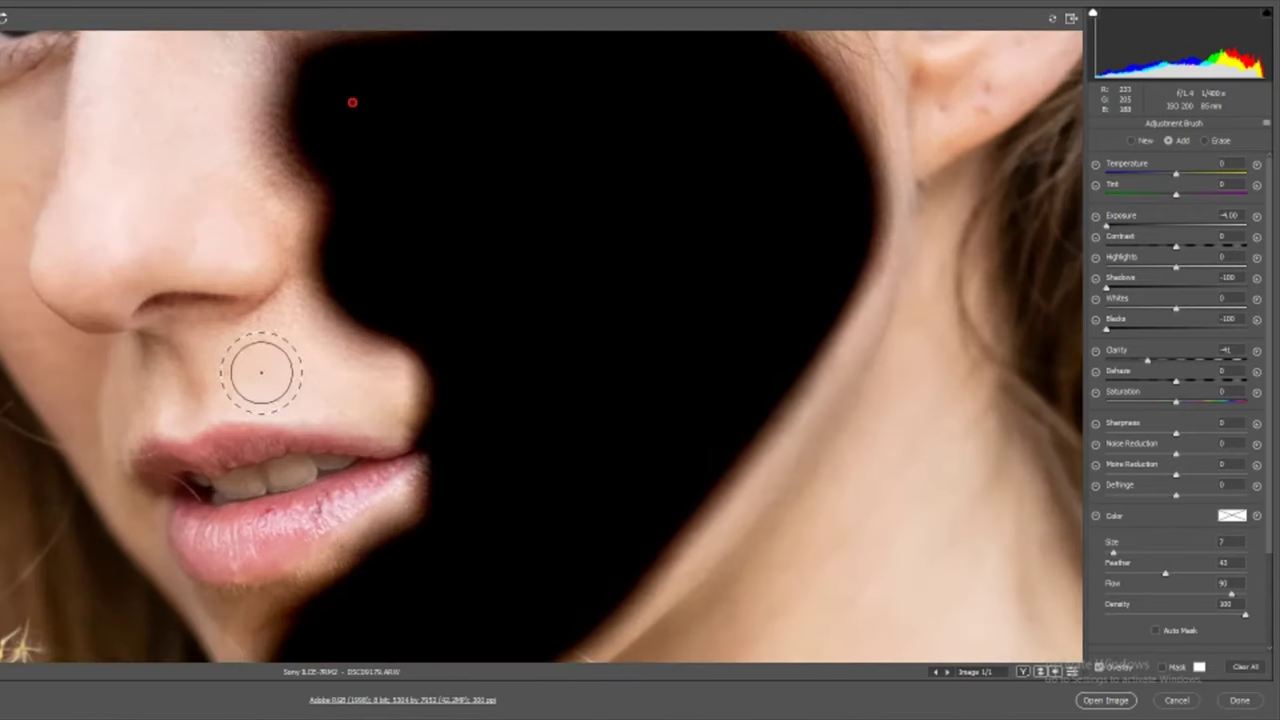
pyautogui.moveTo(271, 363); pyautogui.dragTo(421, 371)
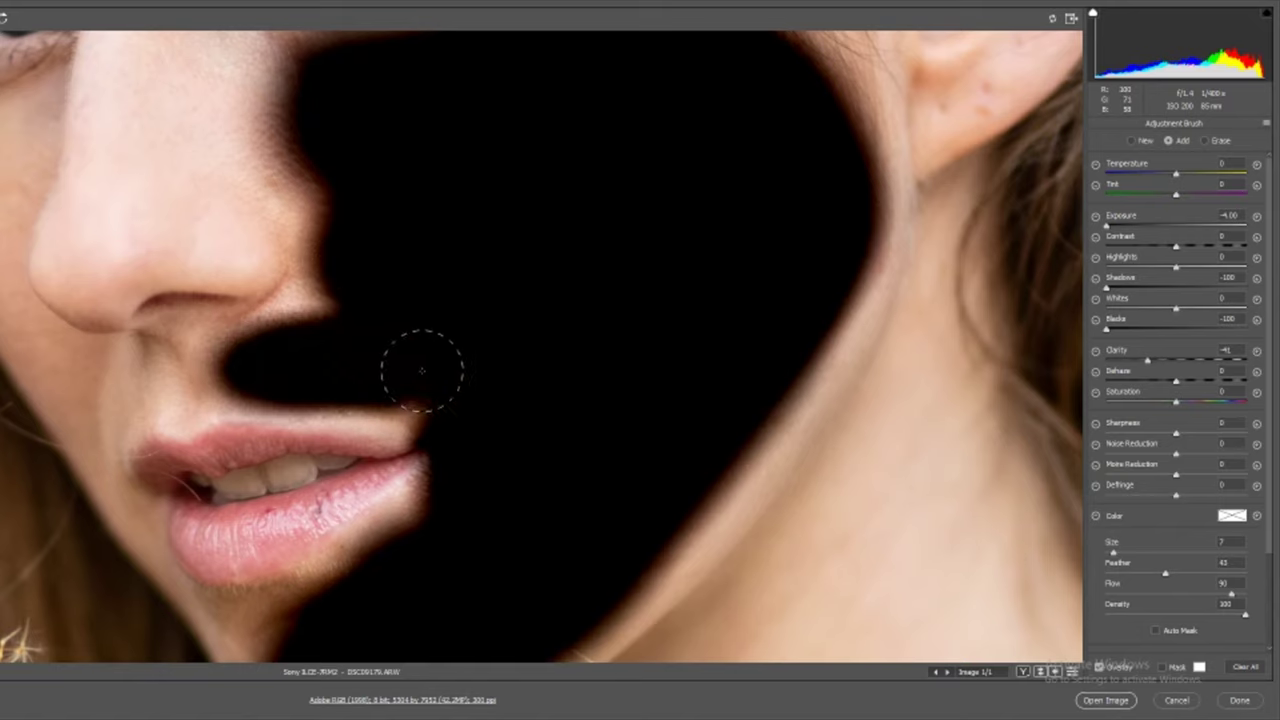
pyautogui.moveTo(271, 357)
pyautogui.mouseDown()
pyautogui.moveTo(335, 323)
pyautogui.moveTo(359, 249)
pyautogui.moveTo(336, 185)
pyautogui.moveTo(250, 140)
pyautogui.mouseUp()
pyautogui.click(178, 384)
pyautogui.scroll(3, 134, 423)
pyautogui.moveTo(95, 455)
pyautogui.mouseDown()
pyautogui.moveTo(101, 436)
pyautogui.moveTo(250, 407)
pyautogui.mouseUp()
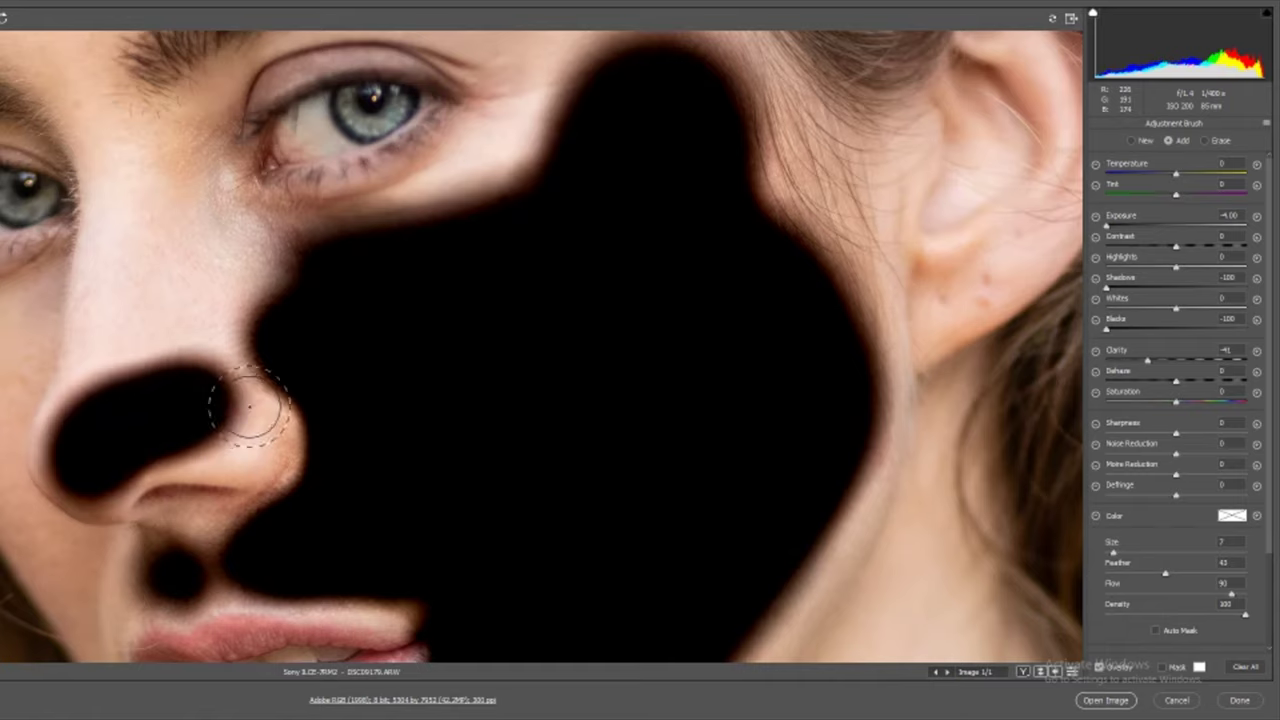
pyautogui.scroll(3, 250, 405)
pyautogui.moveTo(157, 400)
pyautogui.mouseDown()
pyautogui.moveTo(100, 460)
pyautogui.moveTo(128, 412)
pyautogui.moveTo(145, 229)
pyautogui.moveTo(186, 281)
pyautogui.moveTo(303, 355)
pyautogui.moveTo(165, 414)
pyautogui.mouseUp()
# Mask the remaining skin beside the nose and on the far cheek with the small brush
pyautogui.hotkey('ctrl', '-')
pyautogui.moveTo(86, 414); pyautogui.dragTo(87, 396)
pyautogui.scroll(-5, 86, 396)
pyautogui.scroll(2, 71, 429)
pyautogui.click(97, 430)
pyautogui.hscroll(-3, 12, 426)
pyautogui.scroll(1, 10, 415)
pyautogui.click(34, 417)
pyautogui.moveTo(31, 416)
pyautogui.mouseDown()
pyautogui.moveTo(3, 362)
pyautogui.moveTo(0, 232)
pyautogui.mouseUp()
pyautogui.scroll(-3, 94, 295)
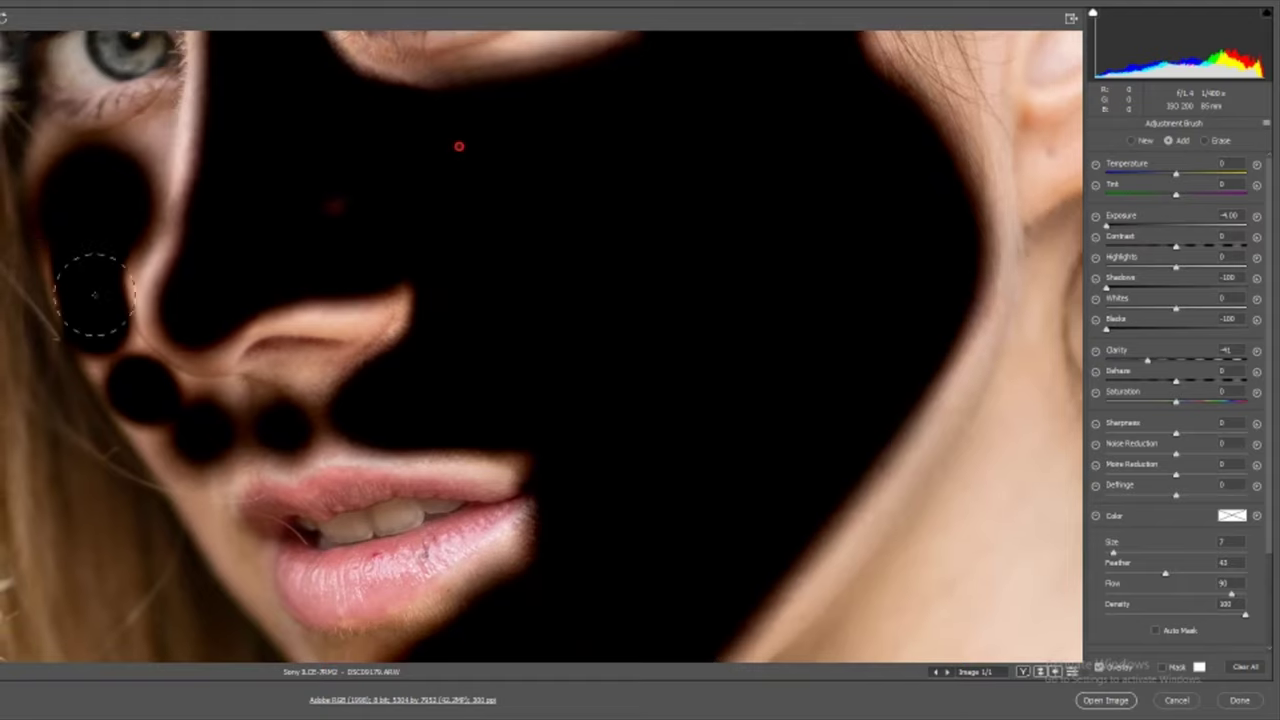
# Paint the skin mask across the forehead above the eyebrows
pyautogui.scroll(4, 106, 304)
pyautogui.scroll(2, 105, 302)
pyautogui.moveTo(131, 214)
pyautogui.mouseDown()
pyautogui.moveTo(379, 148)
pyautogui.moveTo(561, 261)
pyautogui.moveTo(602, 304)
pyautogui.moveTo(648, 403)
pyautogui.moveTo(611, 467)
pyautogui.moveTo(447, 274)
pyautogui.moveTo(302, 315)
pyautogui.moveTo(243, 353)
pyautogui.moveTo(229, 408)
pyautogui.moveTo(190, 370)
pyautogui.moveTo(141, 378)
pyautogui.moveTo(167, 271)
pyautogui.moveTo(219, 269)
pyautogui.moveTo(228, 284)
pyautogui.moveTo(435, 180)
pyautogui.moveTo(431, 219)
pyautogui.moveTo(548, 288)
pyautogui.moveTo(552, 318)
pyautogui.mouseUp()
# Paint the skin mask over the neck between the jawline and the shirt collar
pyautogui.hotkey('ctrl', '-')
pyautogui.hotkey('ctrl', '-')
pyautogui.hotkey('ctrl', '+')
pyautogui.hotkey('ctrl', '+')
pyautogui.hotkey('ctrl', '+')
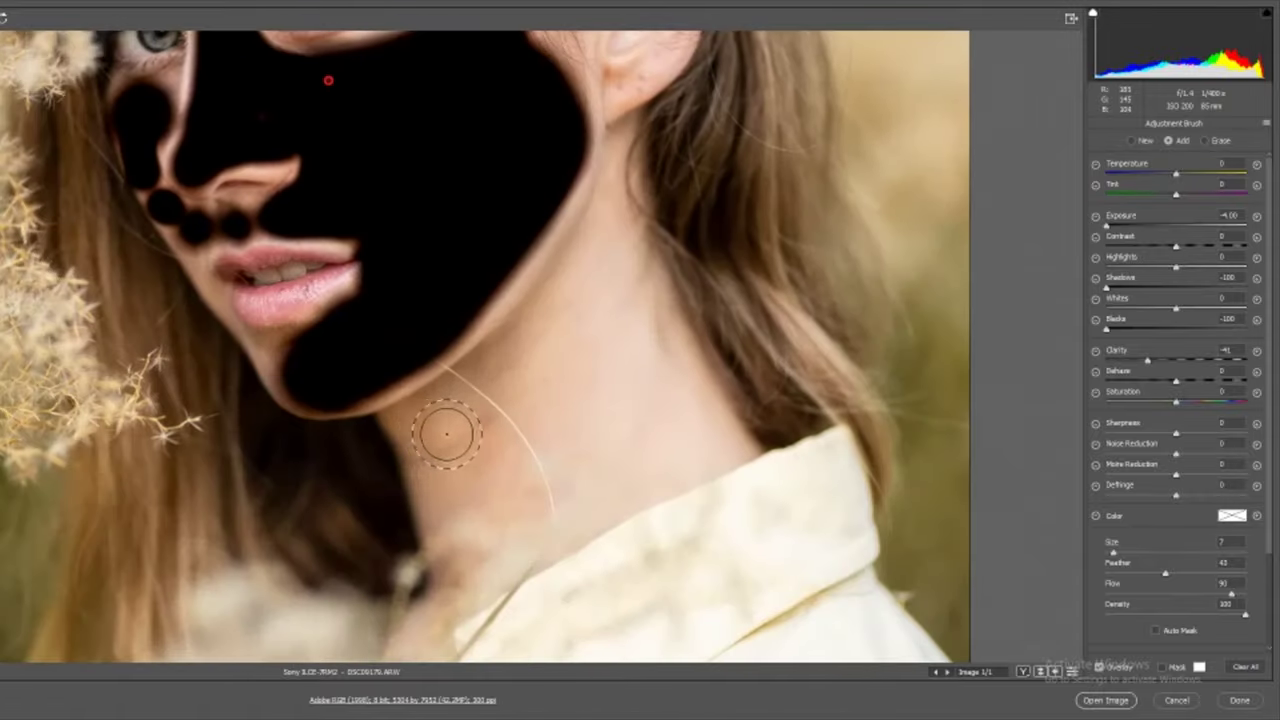
pyautogui.moveTo(447, 433)
pyautogui.mouseDown()
pyautogui.moveTo(520, 386)
pyautogui.moveTo(606, 268)
pyautogui.moveTo(602, 300)
pyautogui.moveTo(645, 398)
pyautogui.moveTo(678, 420)
pyautogui.moveTo(509, 493)
pyautogui.moveTo(500, 522)
pyautogui.moveTo(485, 508)
pyautogui.moveTo(566, 410)
pyautogui.mouseUp()
pyautogui.press(']')
pyautogui.hotkey('ctrl', '-')
pyautogui.hotkey('ctrl', '-')
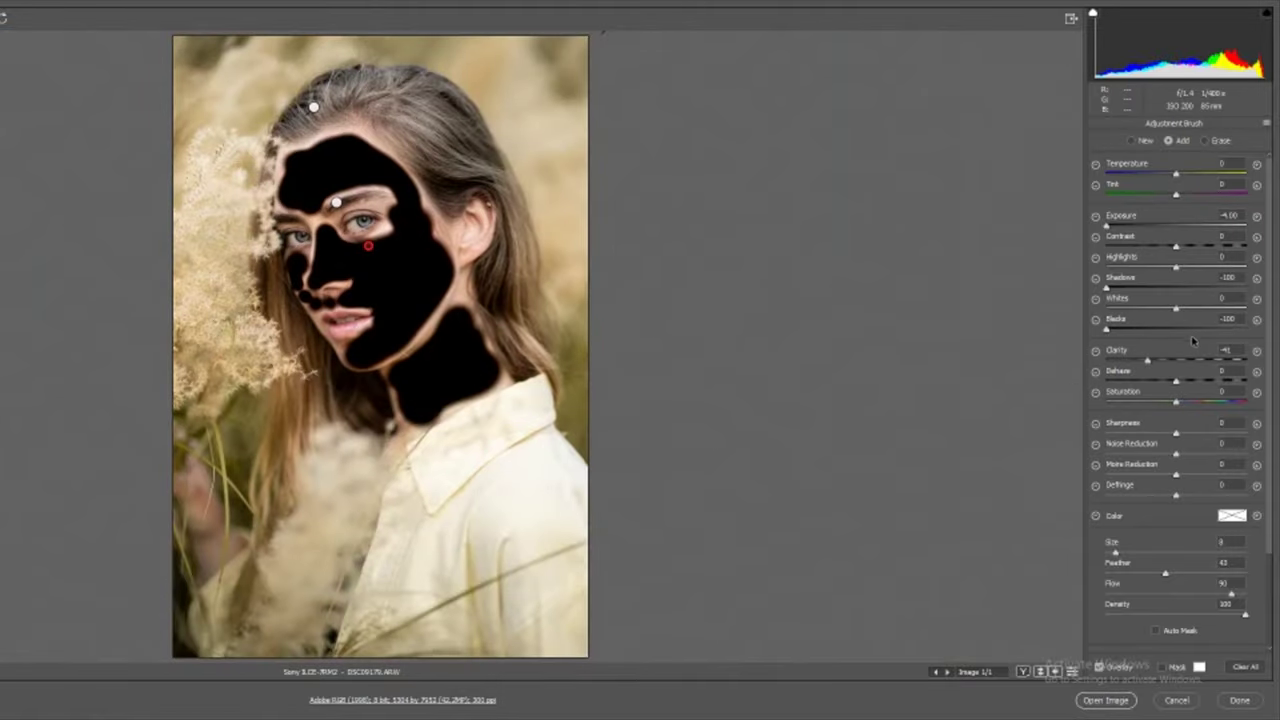
# Reset Exposure, Shadows and Blacks on the skin mask, and set its Clarity to -33 to soften the skin
pyautogui.doubleClick(1189, 329)
pyautogui.doubleClick(1183, 286)
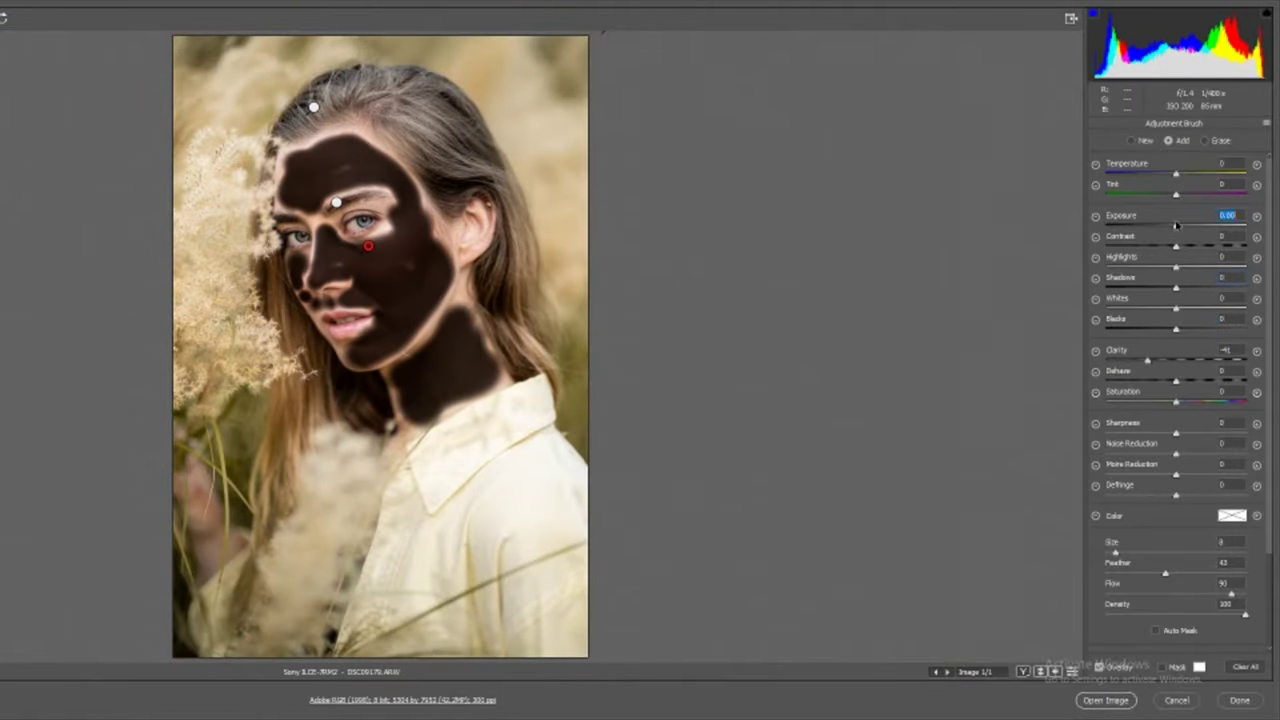
pyautogui.moveTo(1172, 362); pyautogui.dragTo(1112, 366)
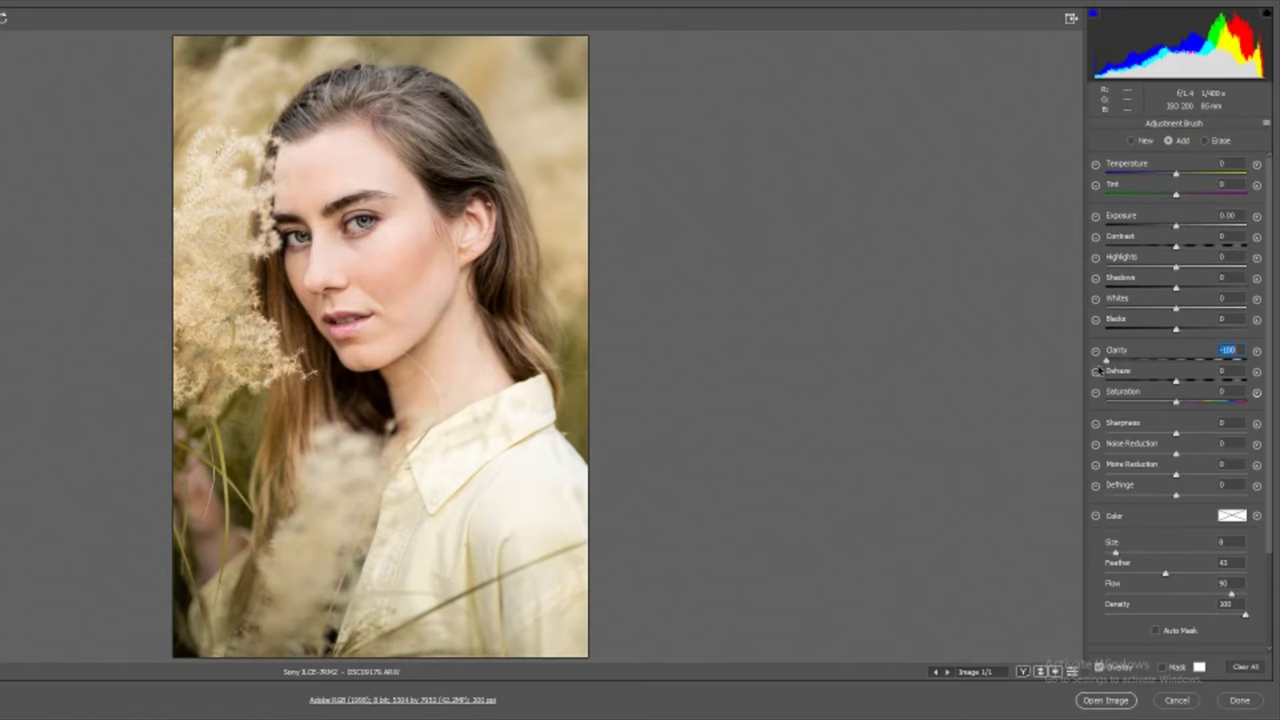
pyautogui.moveTo(1205, 385); pyautogui.dragTo(1157, 394)
pyautogui.press('k')
pyautogui.press('k')
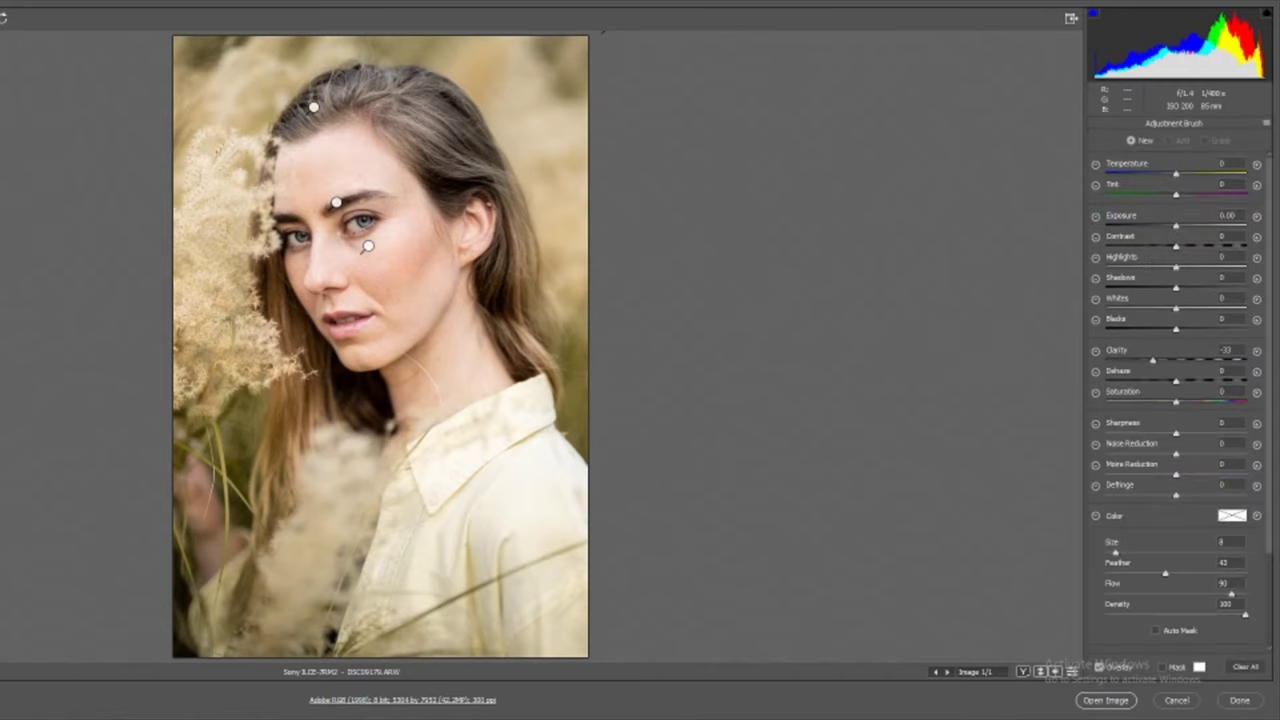
# Create a new brush adjustment with Shadows -19 and Clarity +11, and paint it over the lips
pyautogui.hotkey('ctrl', '+')
pyautogui.hotkey('ctrl', '+')
pyautogui.hotkey('ctrl', '+')
pyautogui.moveTo(120, 280); pyautogui.dragTo(121, 370)
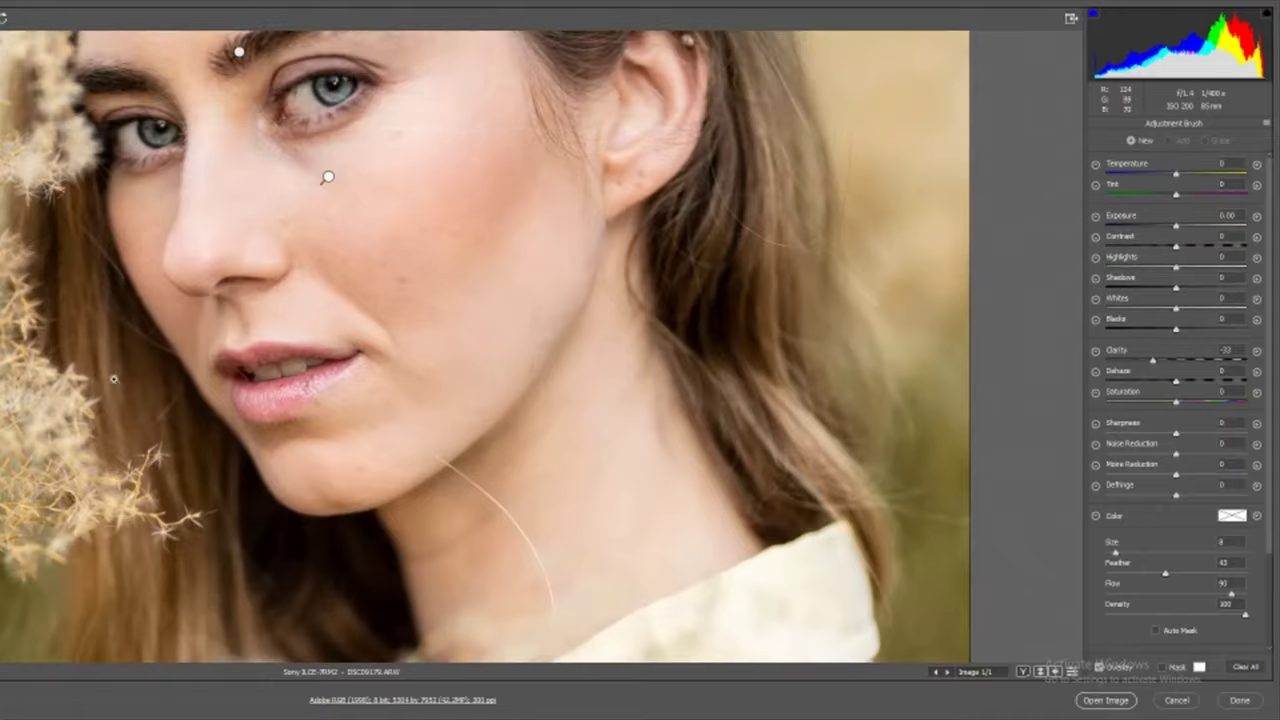
pyautogui.hotkey('ctrl', '+')
pyautogui.hotkey('ctrl', '+')
pyautogui.hscroll(-3, 83, 443)
pyautogui.hotkey('ctrl', '+')
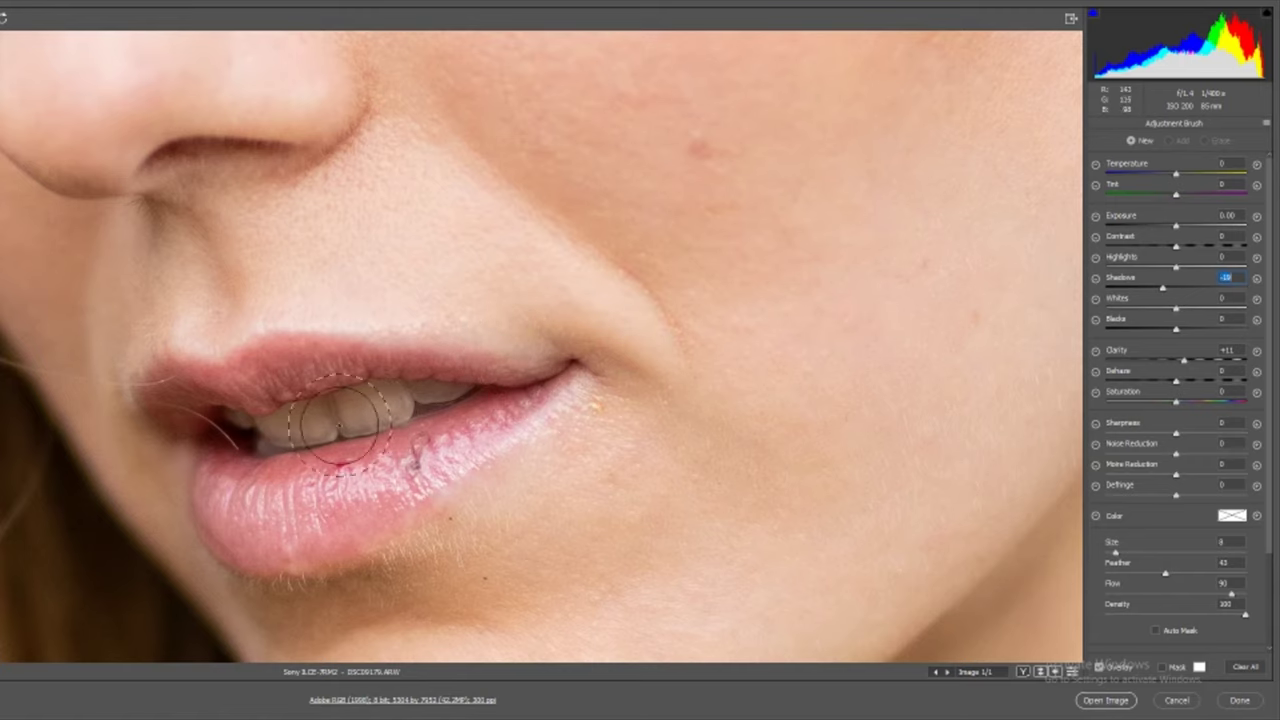
pyautogui.click(443, 397)
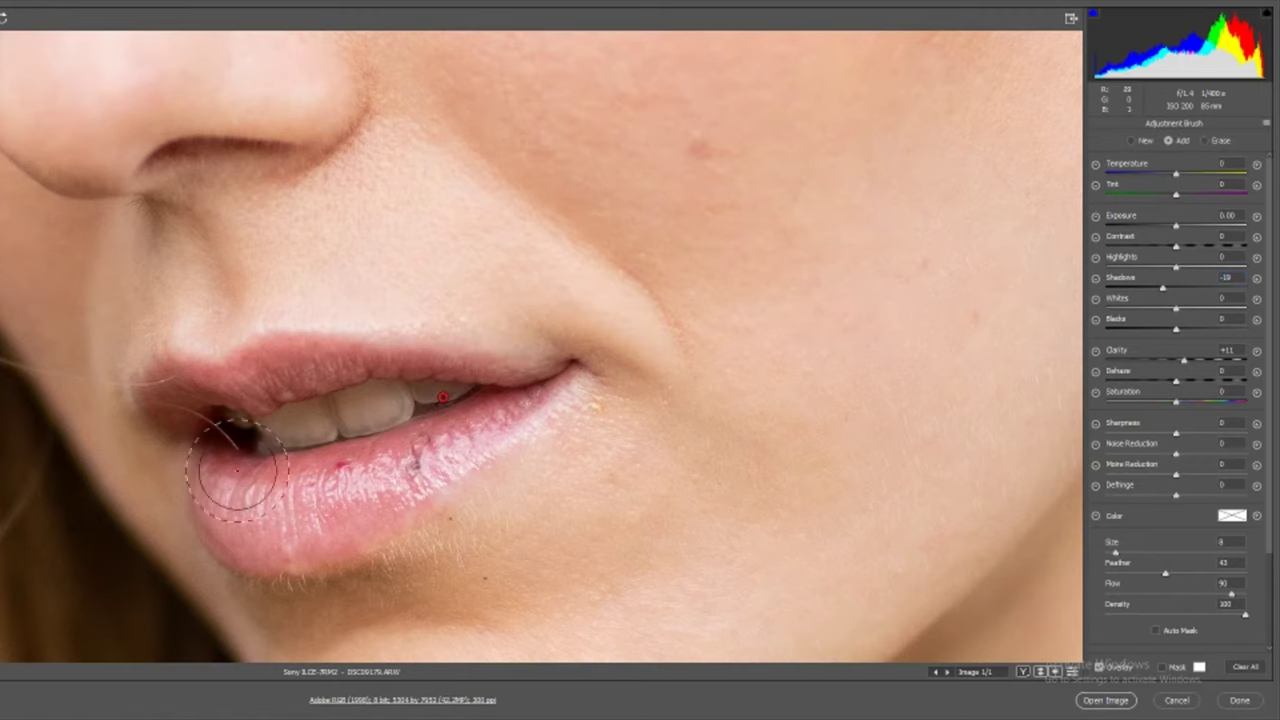
pyautogui.scroll(-5, 228, 471)
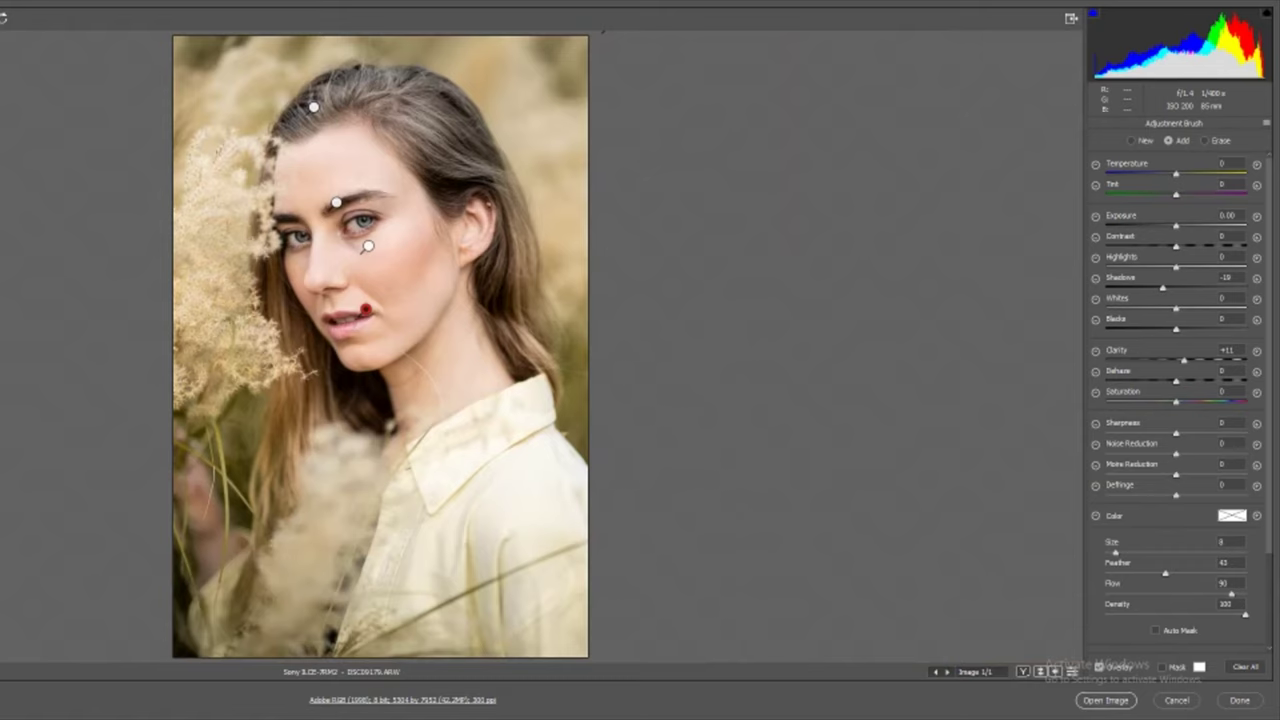
pyautogui.press('h')
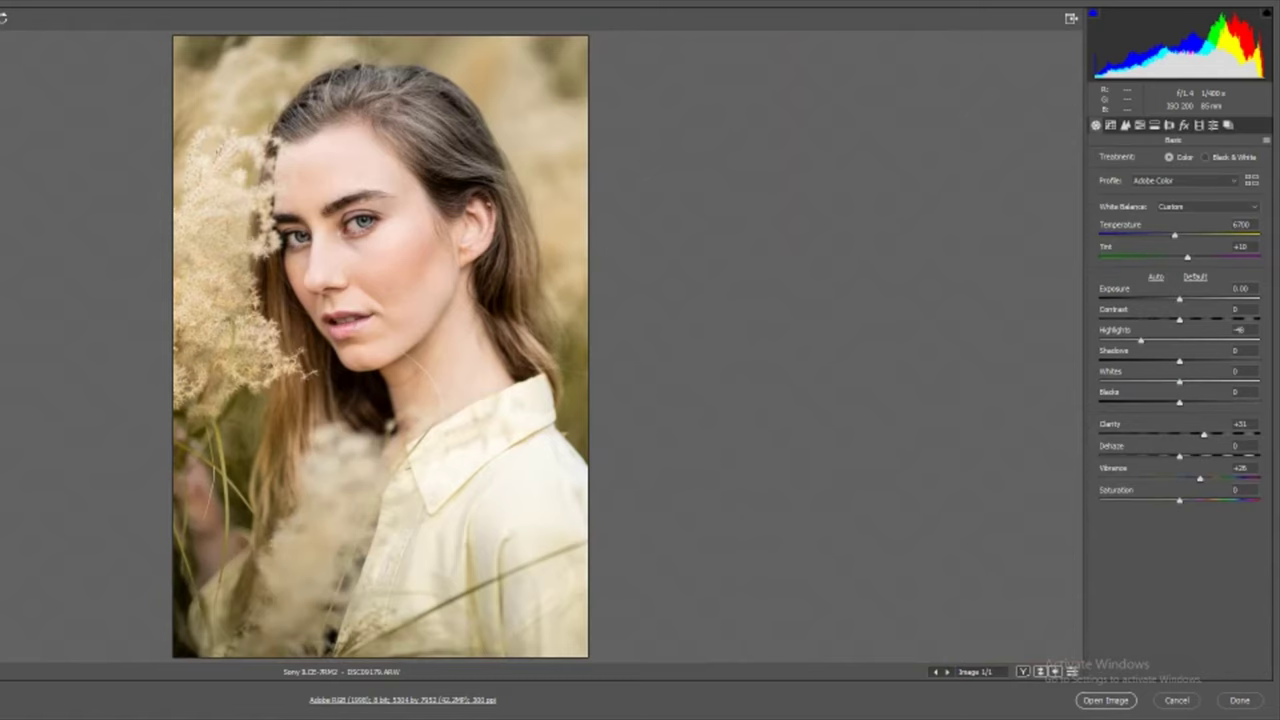
# Add a new brush adjustment with Clarity -23 and size 32, and paint it over the grass and upper background
pyautogui.press('k')
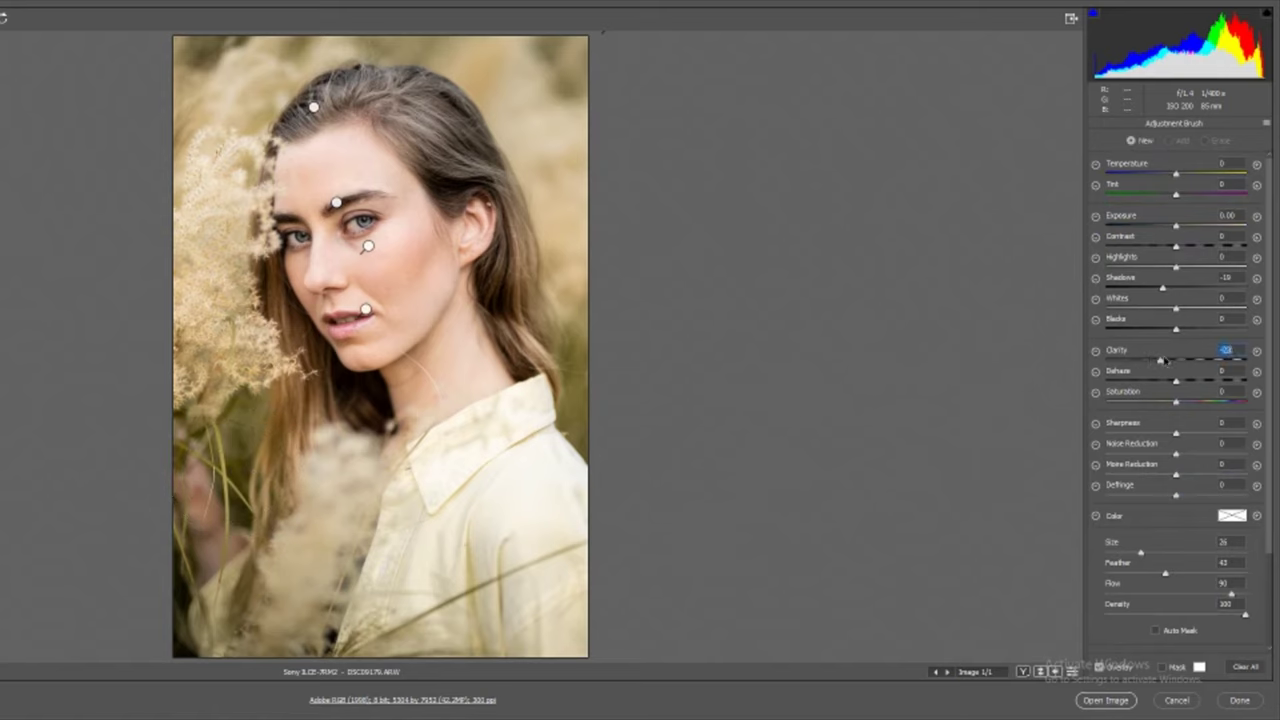
pyautogui.press(']')
pyautogui.press(']')
pyautogui.press(']')
pyautogui.moveTo(172, 340)
pyautogui.mouseDown()
pyautogui.moveTo(160, 178)
pyautogui.moveTo(214, 470)
pyautogui.mouseUp()
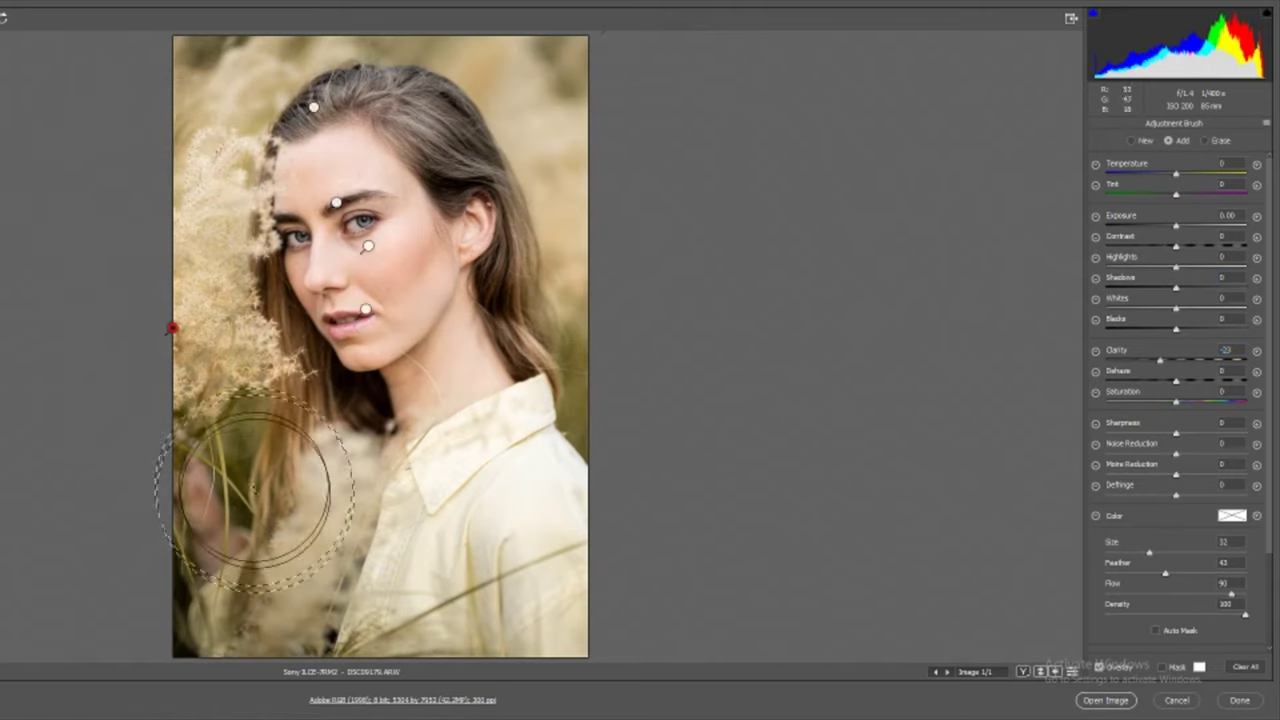
pyautogui.moveTo(543, 50)
pyautogui.mouseDown()
pyautogui.moveTo(546, 79)
pyautogui.moveTo(137, 78)
pyautogui.mouseUp()
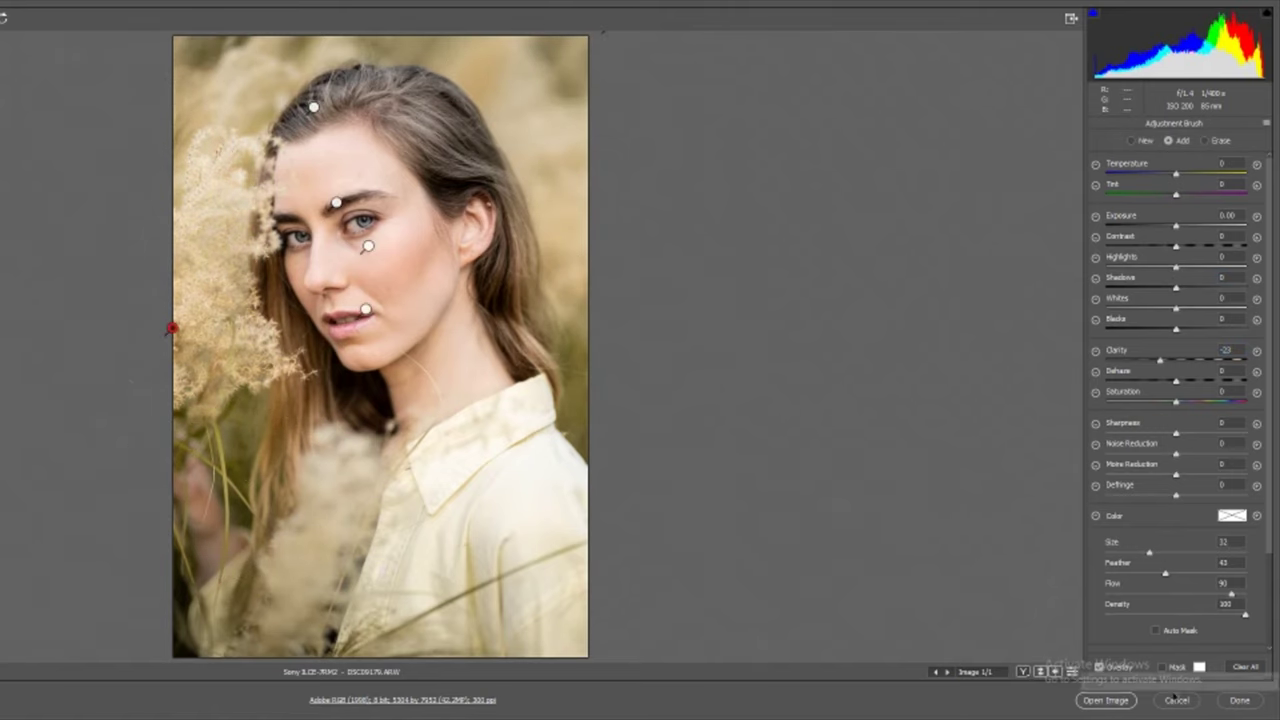
# Open the developed raw photo in Photoshop's main workspace and leave the crop mode
pyautogui.click(1105, 700)
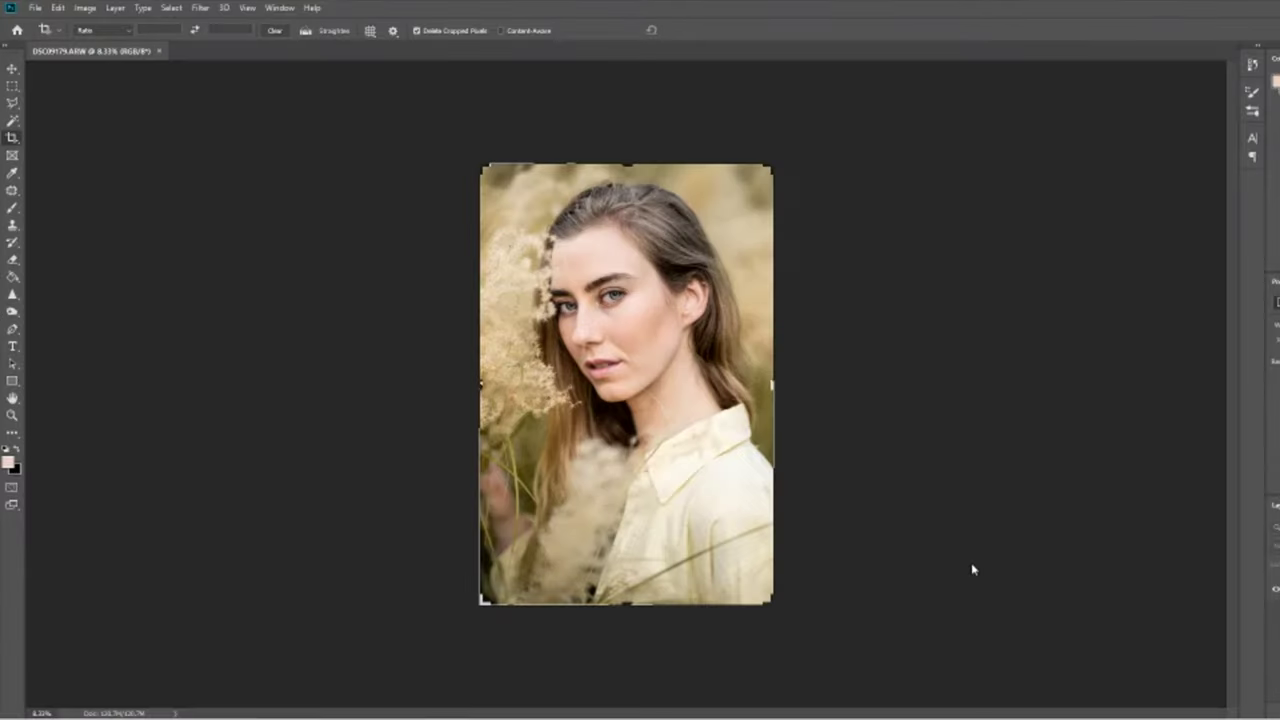
pyautogui.click(12, 86)
pyautogui.hotkey('ctrl', '+')
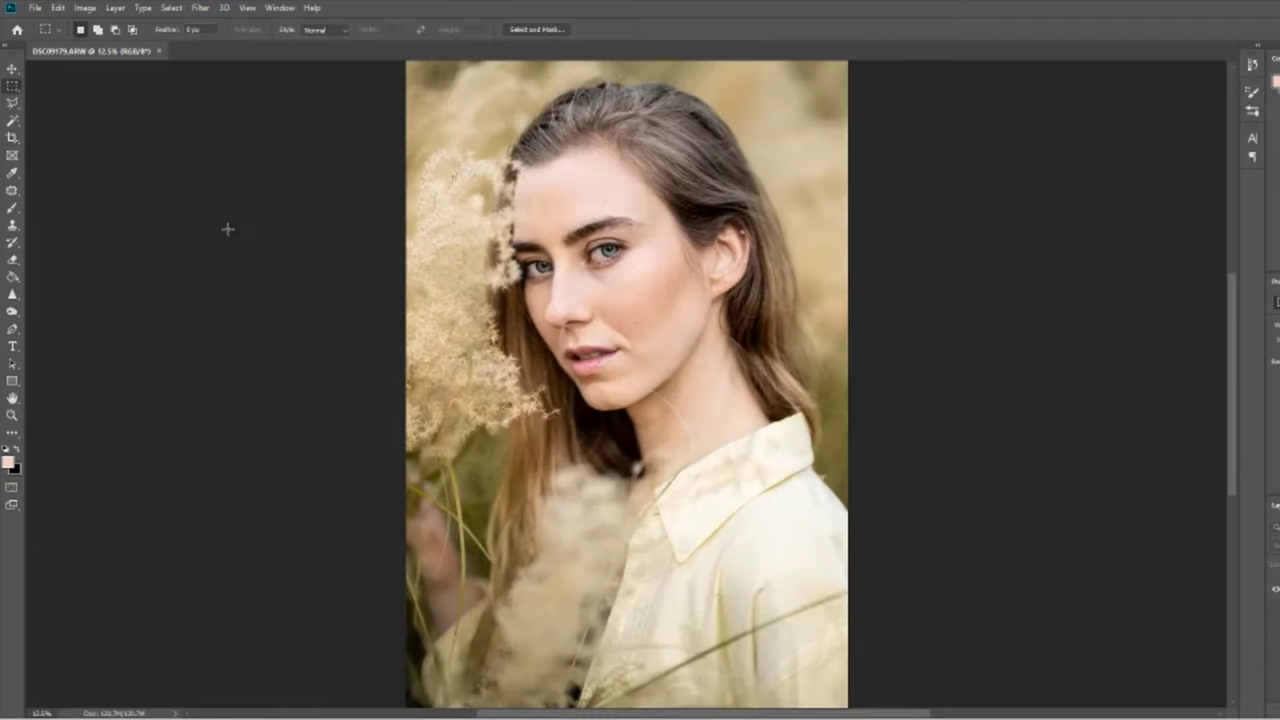
pyautogui.hotkey('ctrl', '+')
# Patch the uneven skin on the neck around the stray hair strand with the Patch tool
pyautogui.click(12, 192)
pyautogui.hotkey('ctrl', '+')
pyautogui.hotkey('ctrl', '+')
pyautogui.hotkey('ctrl', '+')
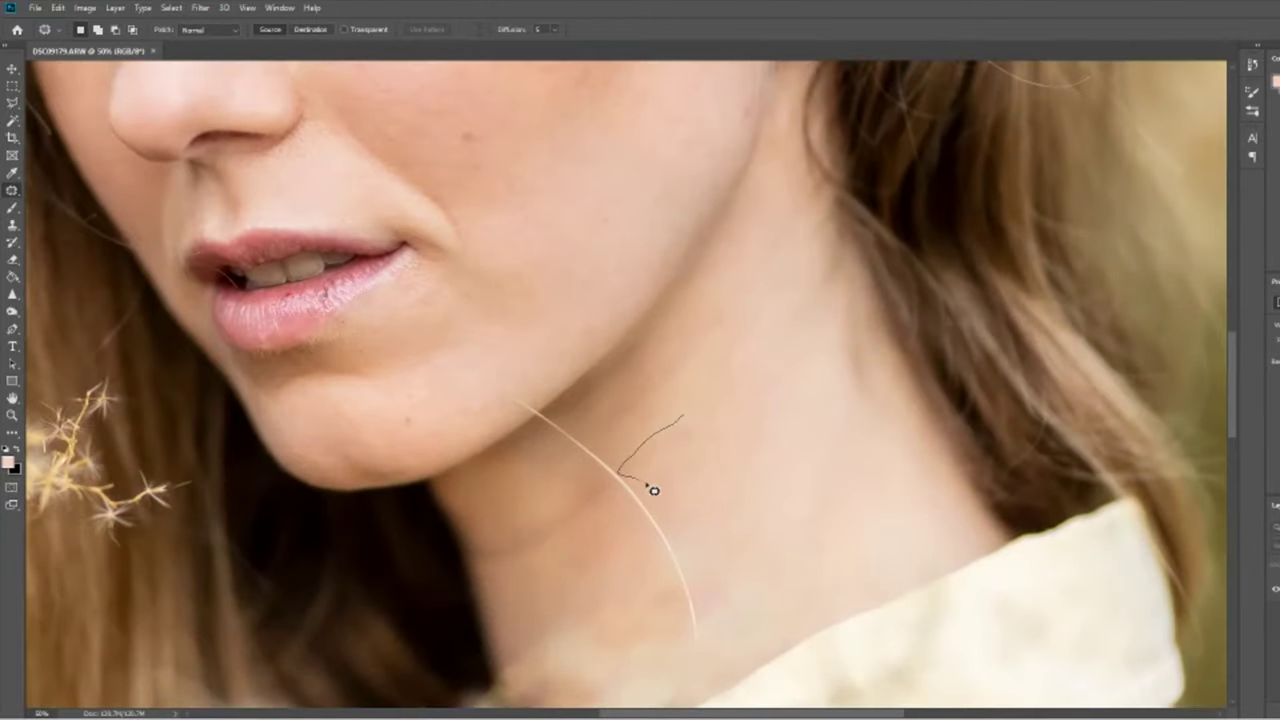
pyautogui.moveTo(704, 442); pyautogui.dragTo(756, 470)
pyautogui.hotkey('ctrl', 'd')
pyautogui.moveTo(590, 485); pyautogui.dragTo(531, 522)
# Patch more uneven skin on the neck and remove the small mole on the chin
pyautogui.scroll(1, 640, 460)
pyautogui.moveTo(657, 431)
pyautogui.mouseDown()
pyautogui.moveTo(619, 496)
pyautogui.moveTo(660, 436)
pyautogui.mouseUp()
pyautogui.moveTo(645, 470); pyautogui.dragTo(705, 400)
pyautogui.moveTo(415, 457); pyautogui.dragTo(401, 496)
pyautogui.hotkey('ctrl', 'd')
# Patch the blemishes on the cheek beside the nose, below the near eye and at the temple
pyautogui.scroll(2, 464, 400)
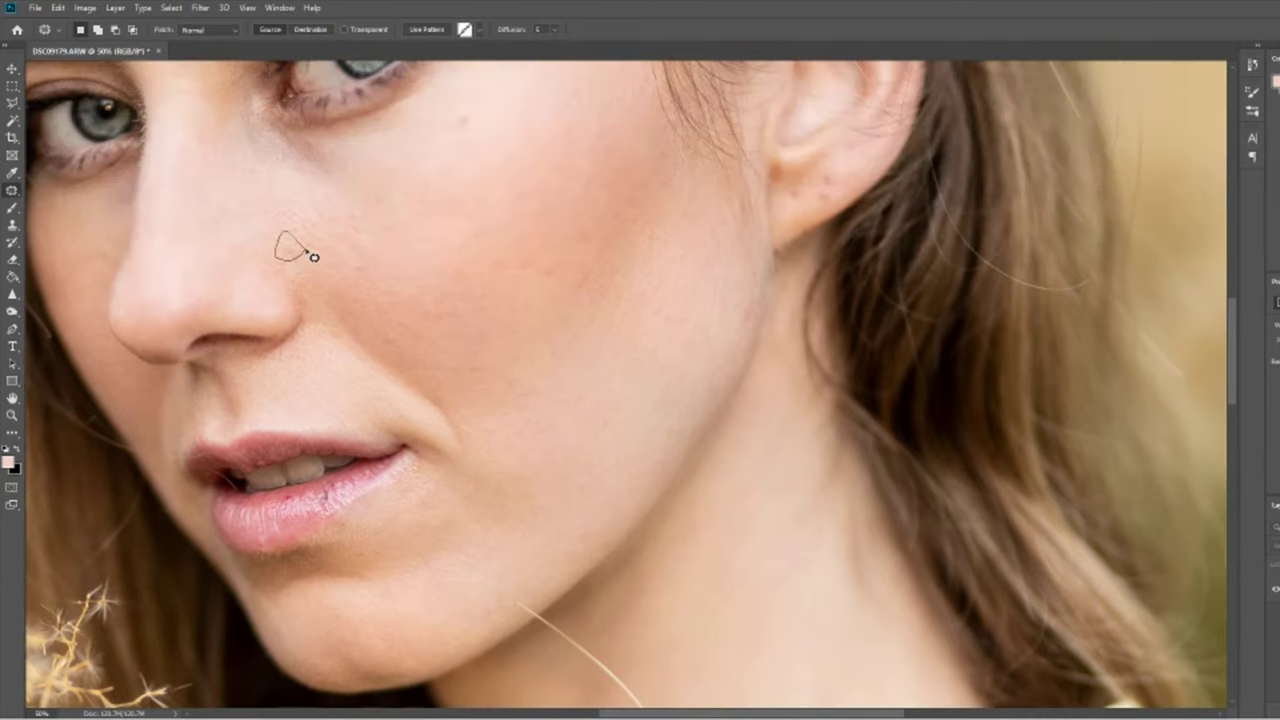
pyautogui.moveTo(378, 265); pyautogui.dragTo(345, 258)
pyautogui.scroll(3, 420, 250)
pyautogui.moveTo(452, 246)
pyautogui.mouseDown()
pyautogui.moveTo(483, 243)
pyautogui.moveTo(455, 244)
pyautogui.mouseUp()
pyautogui.scroll(1, 520, 240)
pyautogui.moveTo(580, 200); pyautogui.dragTo(602, 202)
pyautogui.moveTo(510, 142); pyautogui.dragTo(533, 146)
pyautogui.scroll(-1, 556, 388)
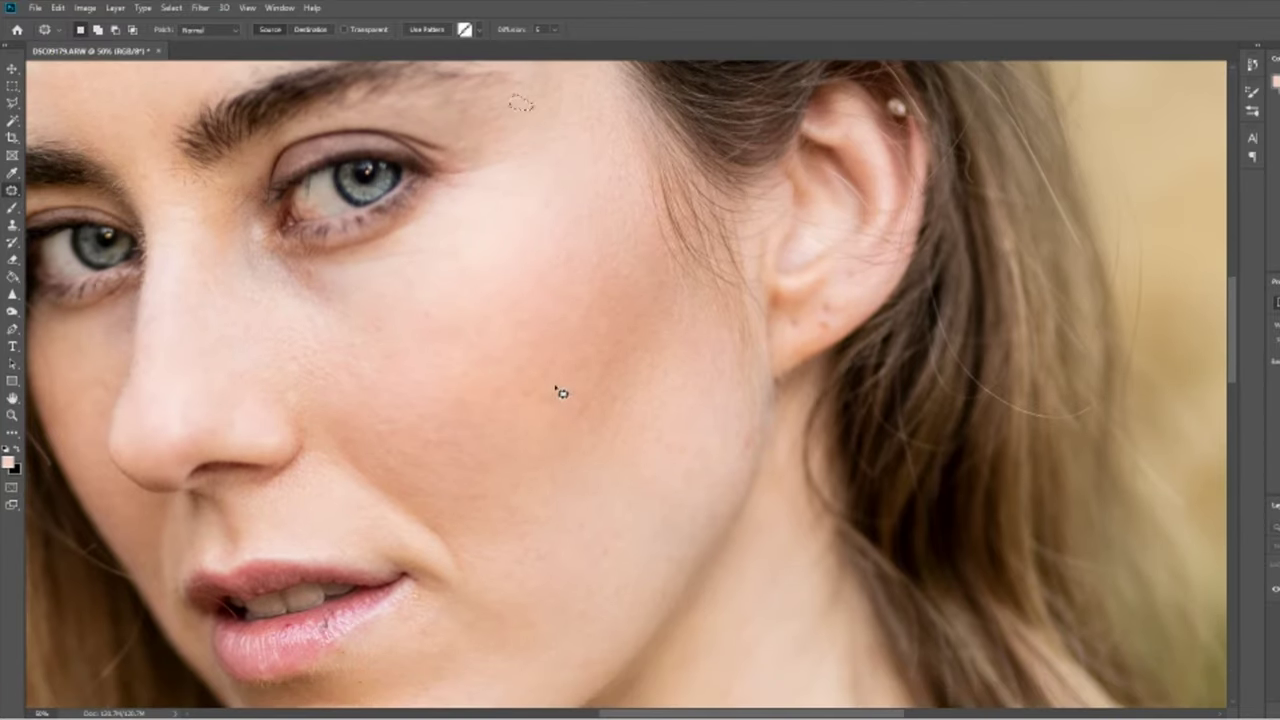
# Patch the marks on the outer cheek, near the jawline and on the skin just under the near eye
pyautogui.moveTo(612, 398); pyautogui.dragTo(600, 348)
pyautogui.moveTo(752, 427); pyautogui.dragTo(720, 446)
pyautogui.scroll(-1, 600, 350)
pyautogui.moveTo(348, 234)
pyautogui.mouseDown()
pyautogui.moveTo(416, 252)
pyautogui.moveTo(350, 236)
pyautogui.mouseUp()
pyautogui.hotkey('ctrl', 'd')
# Patch the blemishes on the forehead with clean skin
pyautogui.scroll(8, 163, 364)
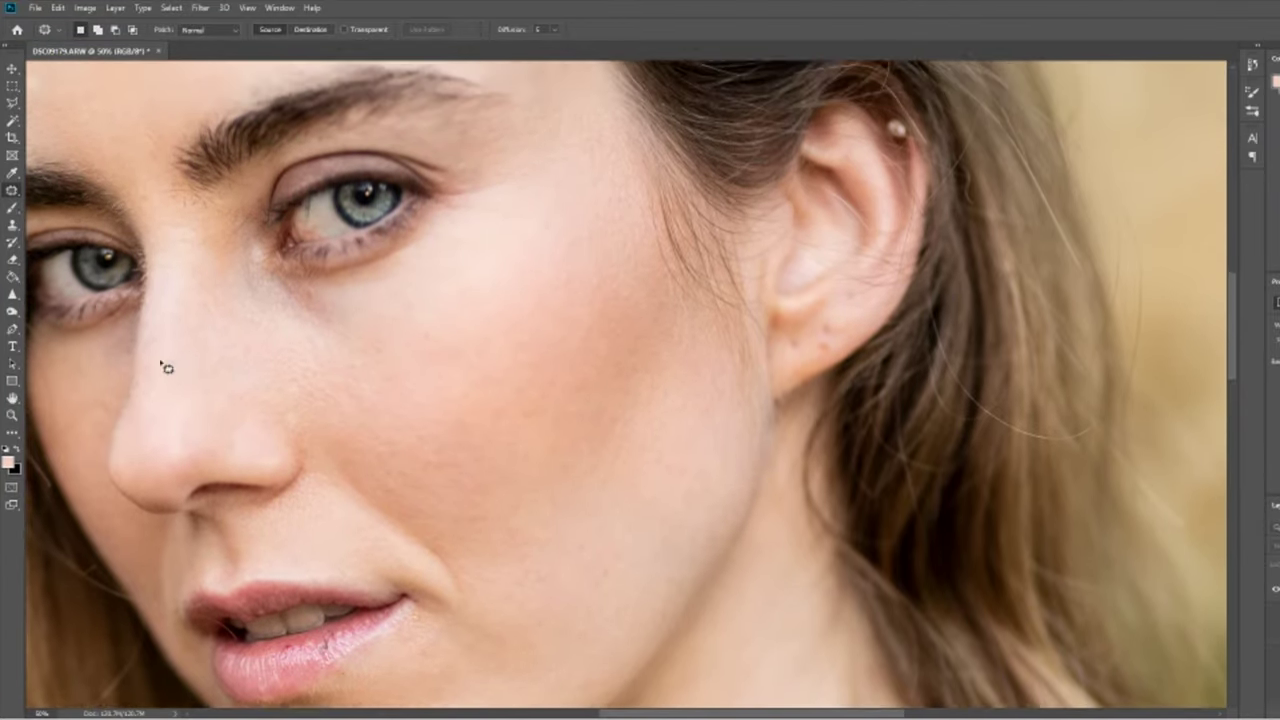
pyautogui.hscroll(-5, 400, 320)
pyautogui.moveTo(550, 282); pyautogui.dragTo(556, 272)
pyautogui.moveTo(568, 280); pyautogui.dragTo(579, 197)
pyautogui.hotkey('ctrl', 'd')
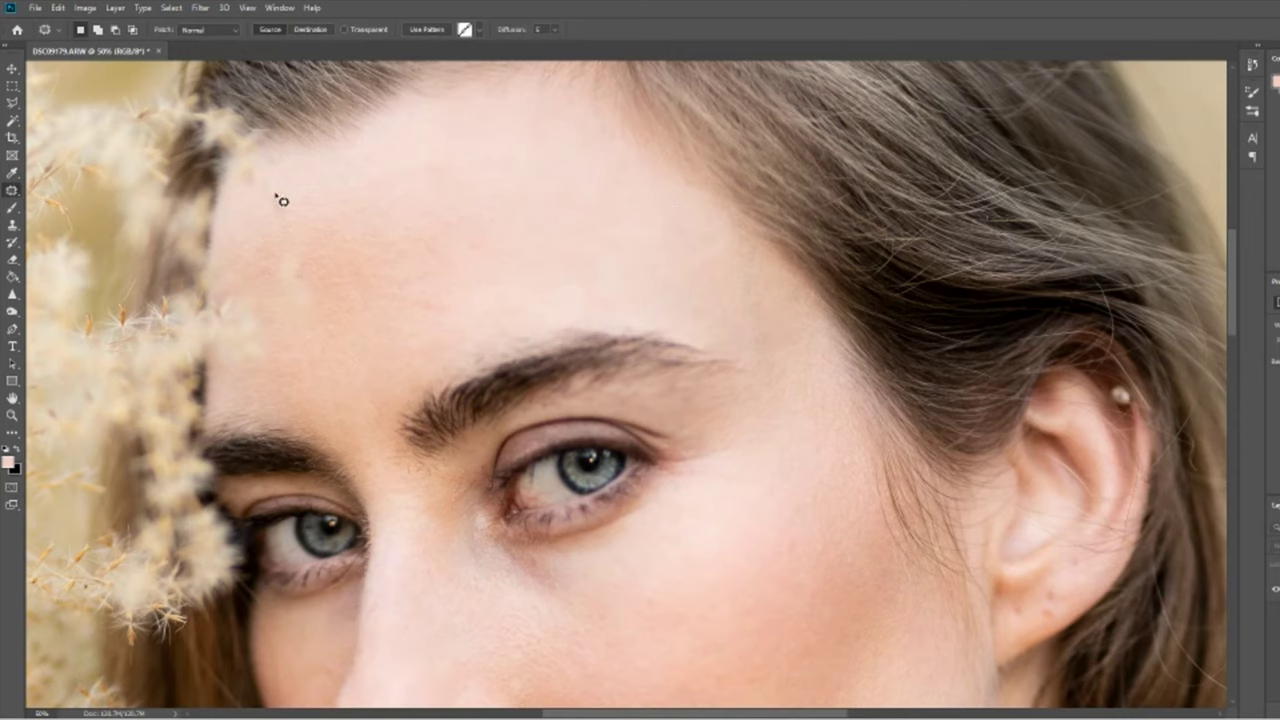
# Patch the small dark spots on the skin just below the lower lip
pyautogui.scroll(-4, 592, 280)
pyautogui.hscroll(-1, 592, 280)
pyautogui.scroll(-2, 629, 159)
pyautogui.moveTo(590, 396); pyautogui.dragTo(588, 398)
pyautogui.moveTo(586, 402)
pyautogui.mouseDown()
pyautogui.moveTo(572, 420)
pyautogui.moveTo(625, 399)
pyautogui.mouseUp()
pyautogui.moveTo(621, 404); pyautogui.dragTo(632, 393)
# Remove the stray hair strand across the jaw and neck, and toggle the layer's visibility to check the photo
pyautogui.hotkey('ctrl', '-')
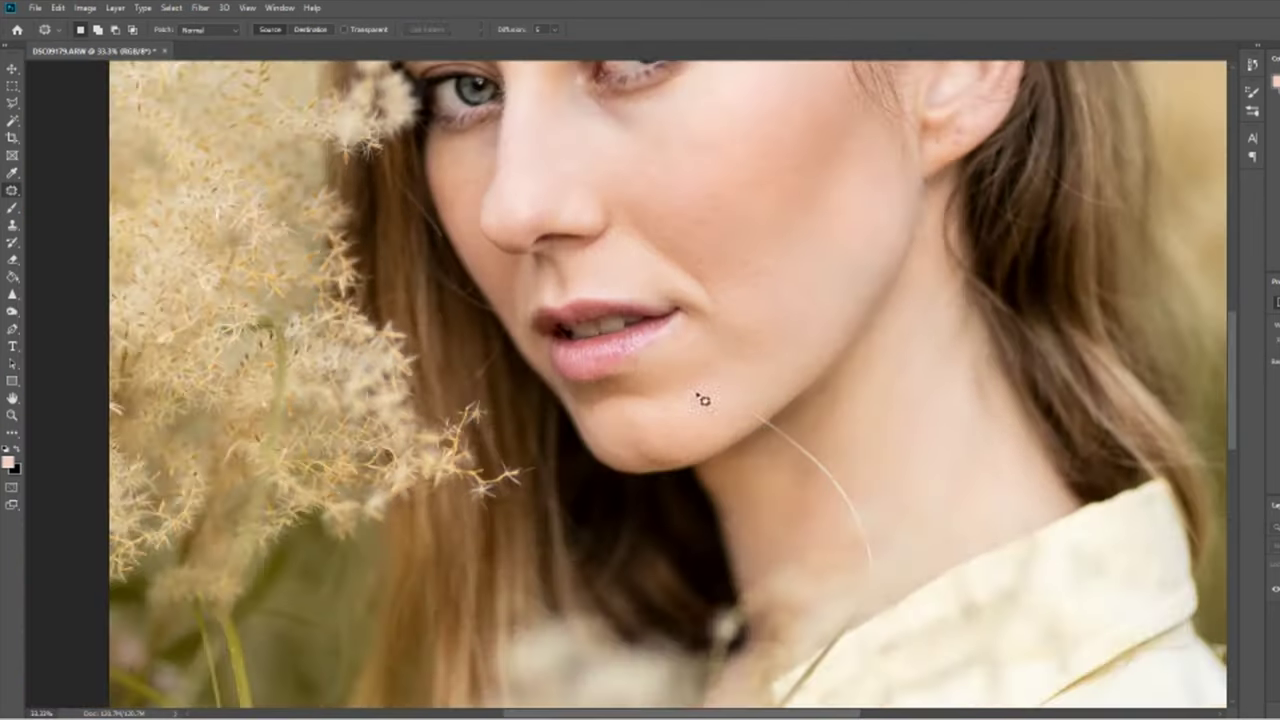
pyautogui.moveTo(860, 510); pyautogui.dragTo(766, 422)
pyautogui.moveTo(846, 496); pyautogui.dragTo(857, 443)
pyautogui.hotkey('ctrl', 'd')
pyautogui.hotkey('ctrl', '0')
pyautogui.click(1275, 589)
pyautogui.click(1275, 589)
# Patch the remaining uneven spot on the chin and clear the selection
pyautogui.hotkey('ctrl', '+')
pyautogui.hotkey('ctrl', '+')
pyautogui.hotkey('ctrl', '+')
pyautogui.hotkey('ctrl', '+')
pyautogui.moveTo(524, 434)
pyautogui.mouseDown()
pyautogui.moveTo(576, 485)
pyautogui.moveTo(602, 441)
pyautogui.mouseUp()
pyautogui.hotkey('ctrl', 'd')
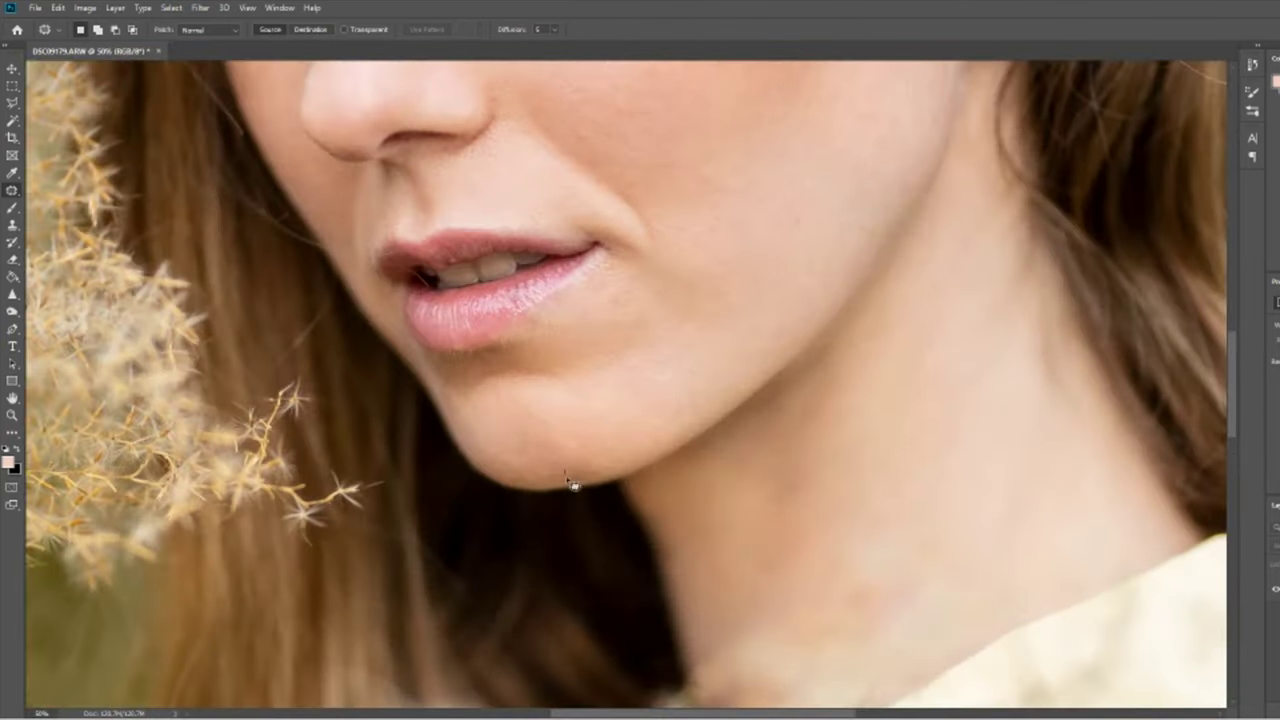
# Open the Liquify filter and push the hair behind the ear outward with a large Forward Warp brush for more volume
pyautogui.hotkey('ctrl', '0')
pyautogui.hotkey('ctrl', '-')
pyautogui.click(200, 8)
pyautogui.click(231, 113)
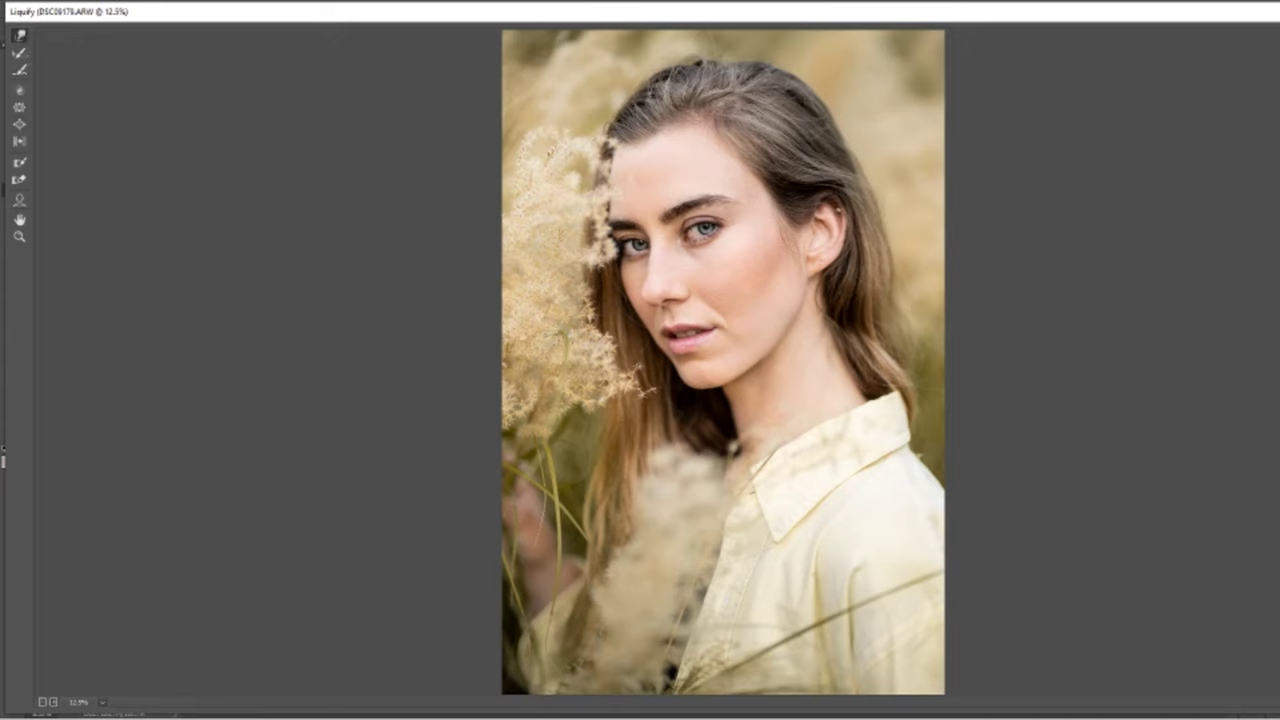
pyautogui.hotkey('ctrl', '+')
pyautogui.scroll(3, 850, 180)
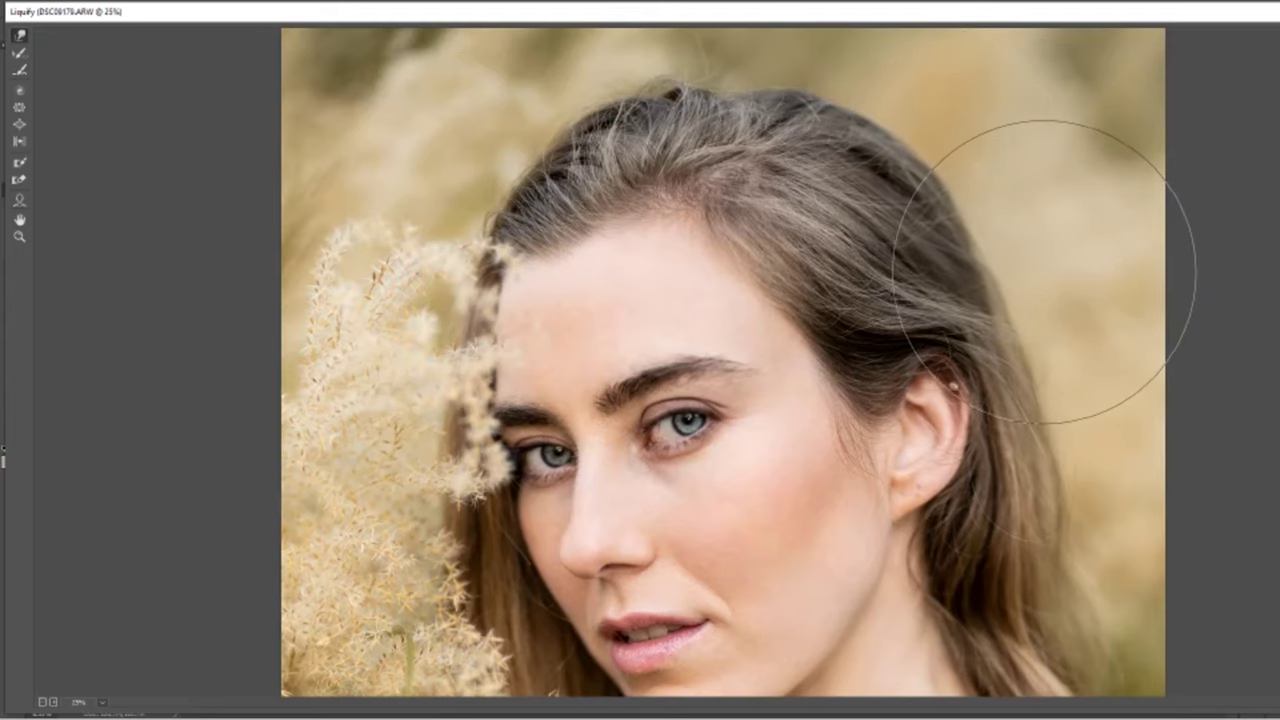
pyautogui.scroll(-3, 1049, 271)
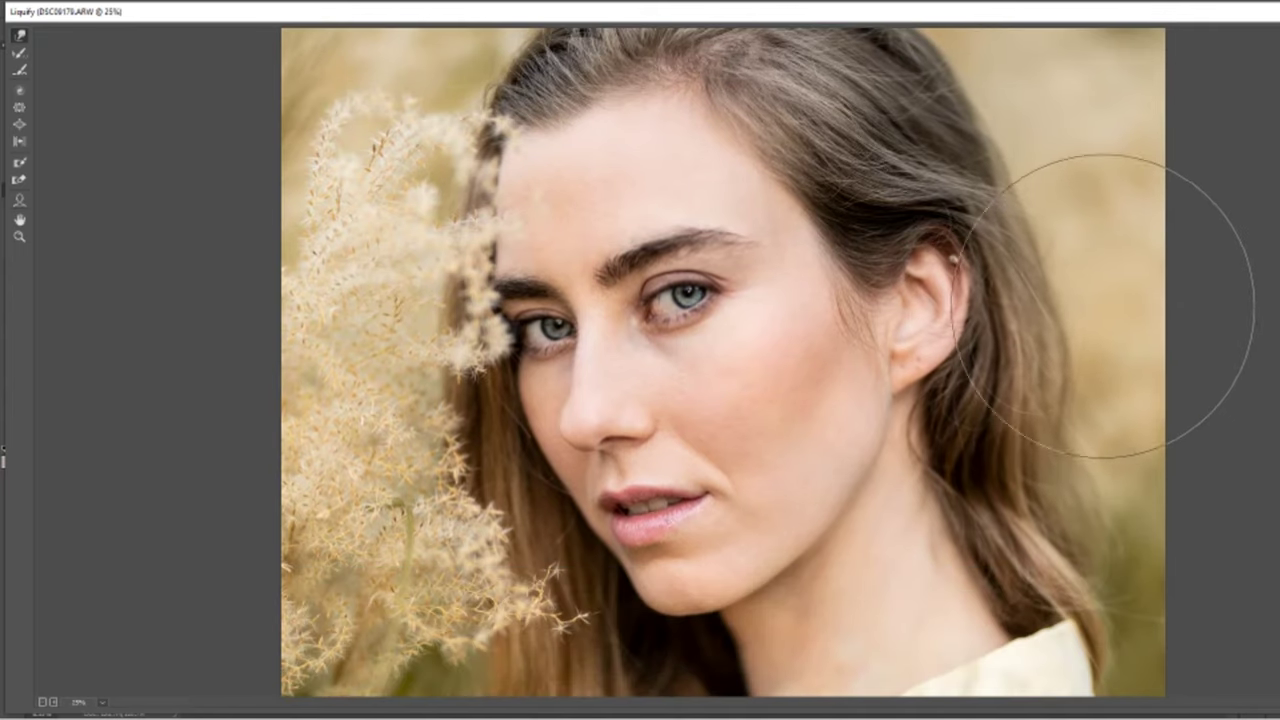
pyautogui.scroll(-2, 1150, 320)
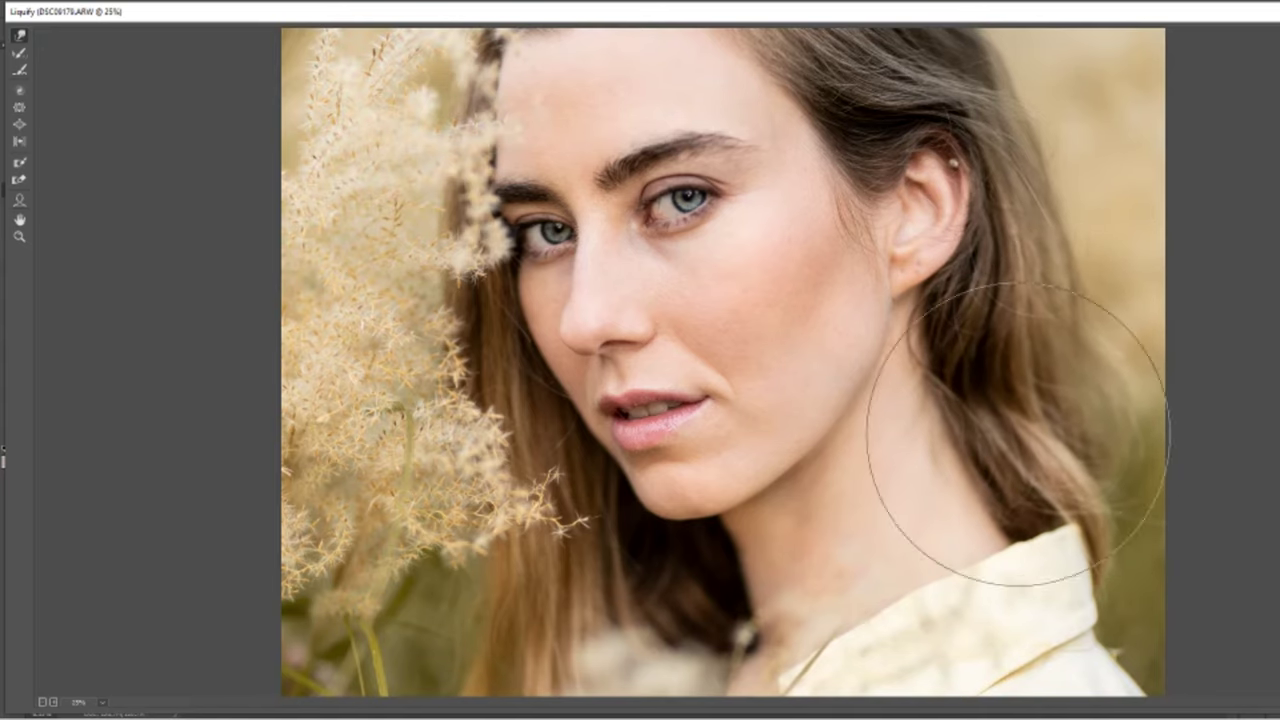
# Warp the dry grass and the hair on the far side of the face outward, and apply the Liquify filter
pyautogui.scroll(2, 283, 380)
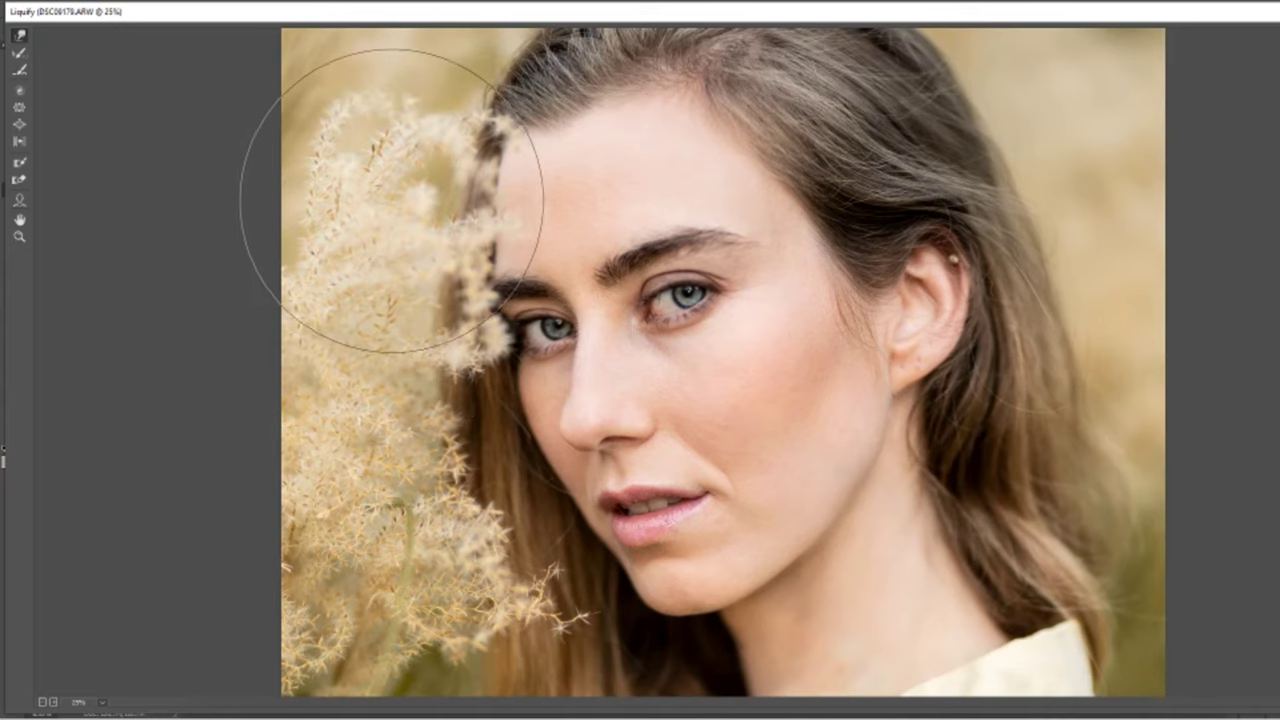
pyautogui.scroll(-3, 378, 260)
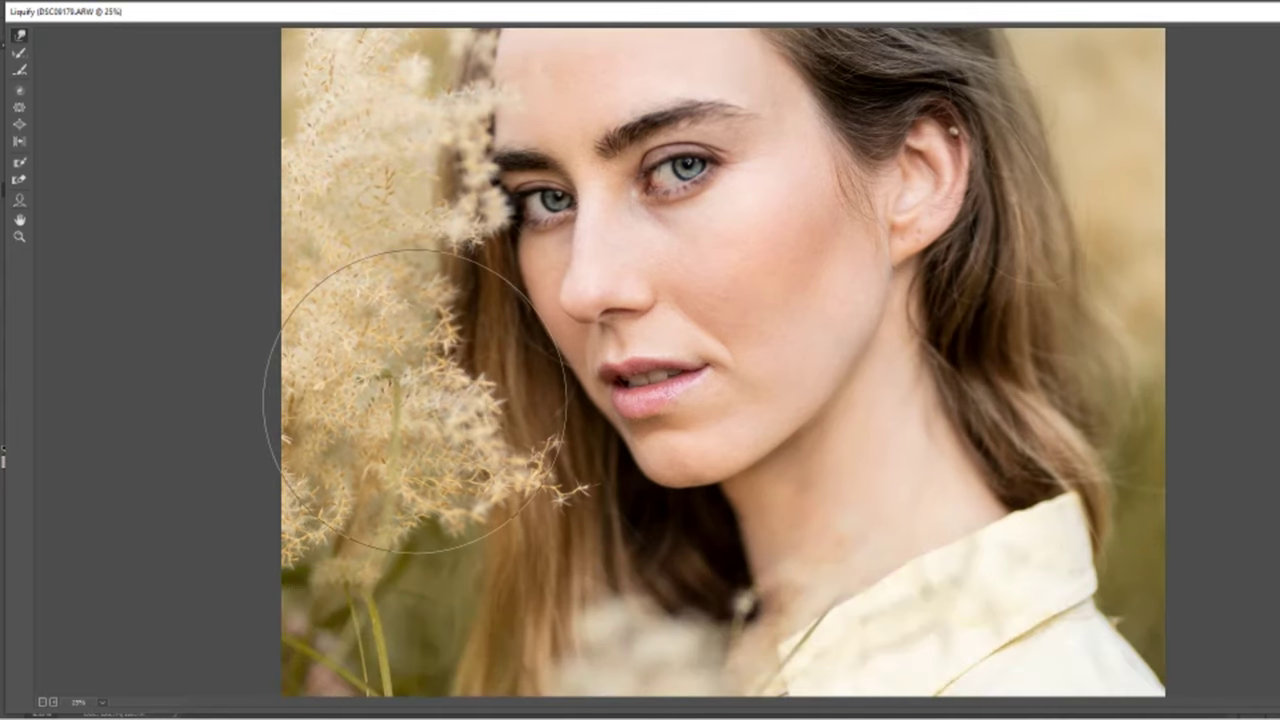
pyautogui.scroll(-2, 440, 480)
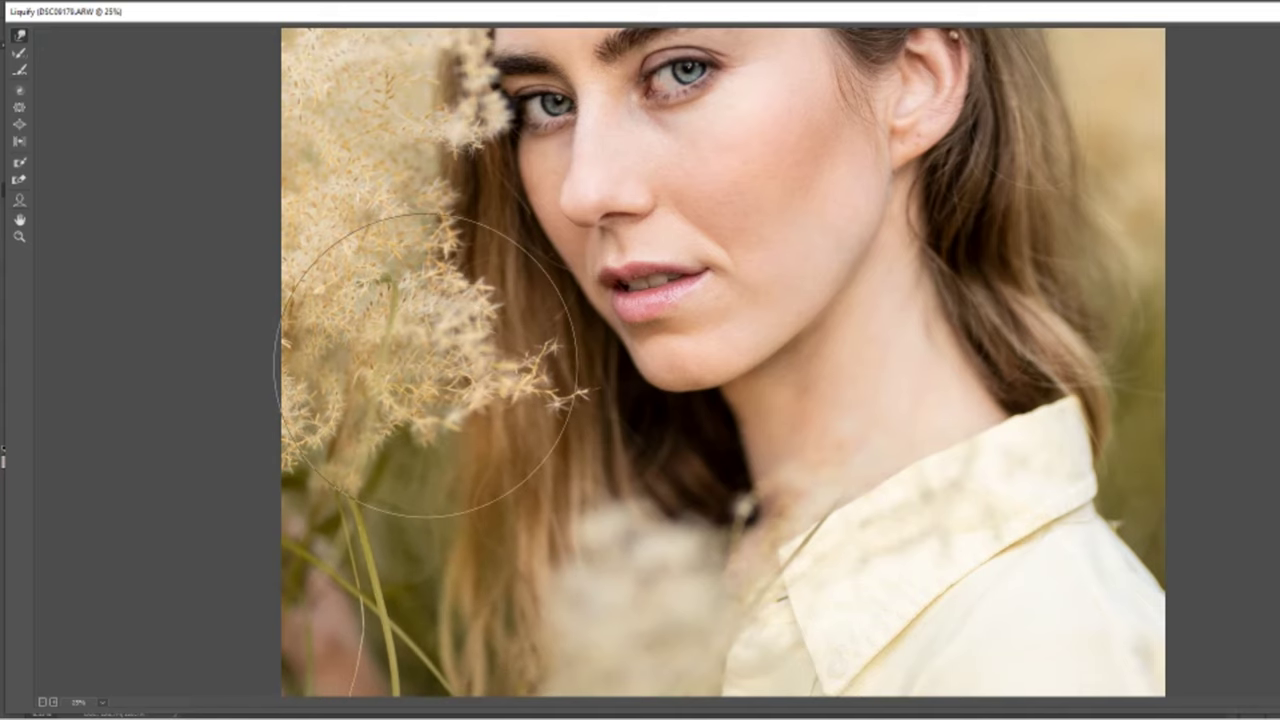
pyautogui.scroll(3, 388, 228)
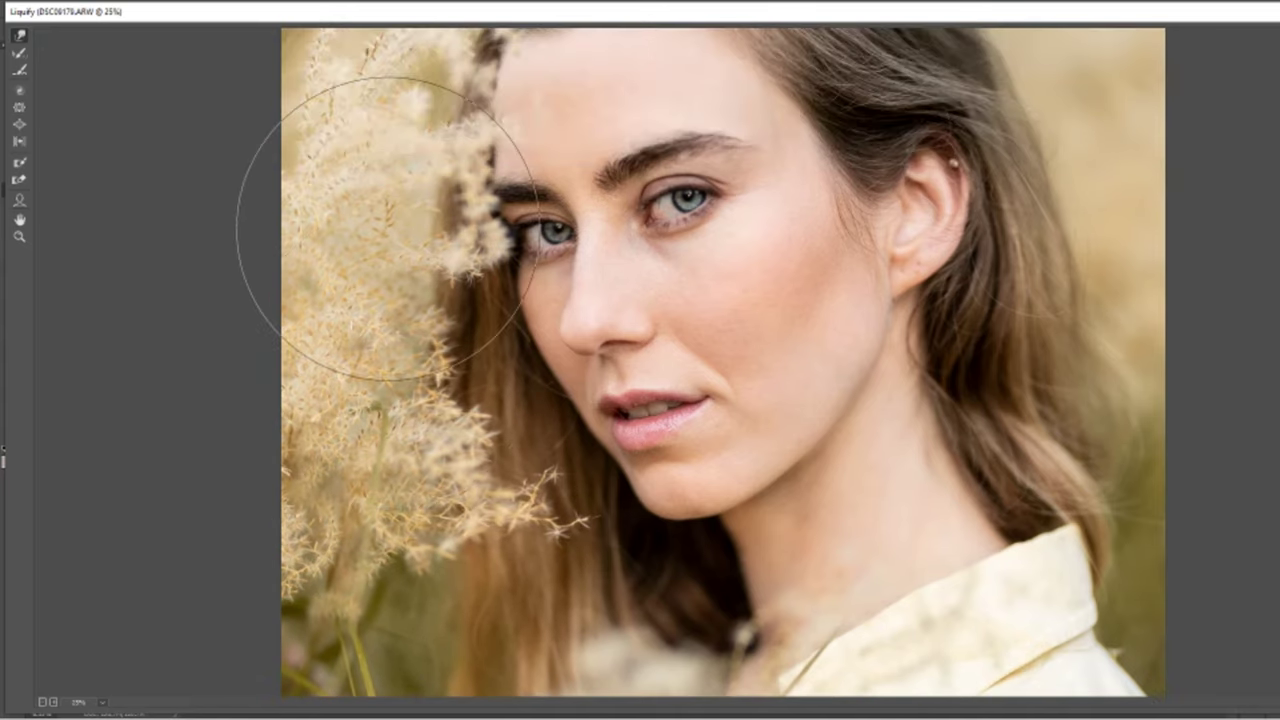
pyautogui.scroll(2, 380, 228)
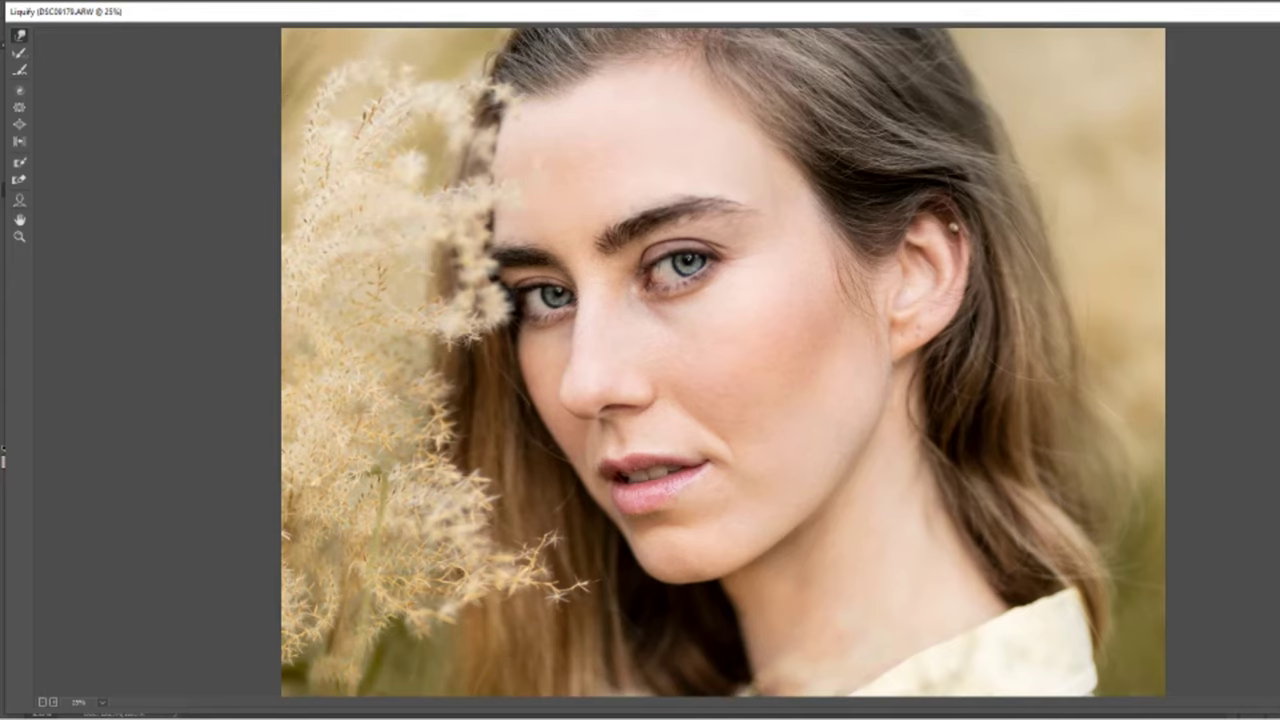
pyautogui.press('Return')
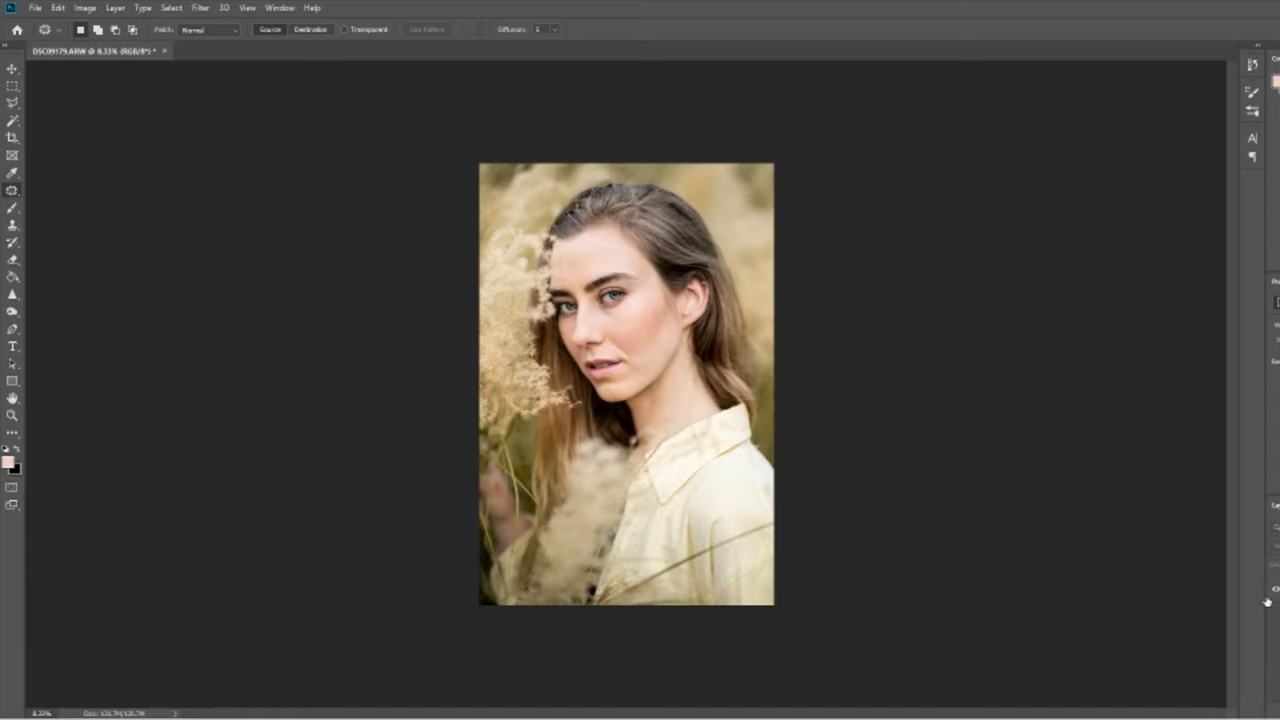
# Outline the woman loosely with the freehand Lasso tool and invert the selection to cover the background
pyautogui.rightClick(12, 103)
pyautogui.click(55, 101)
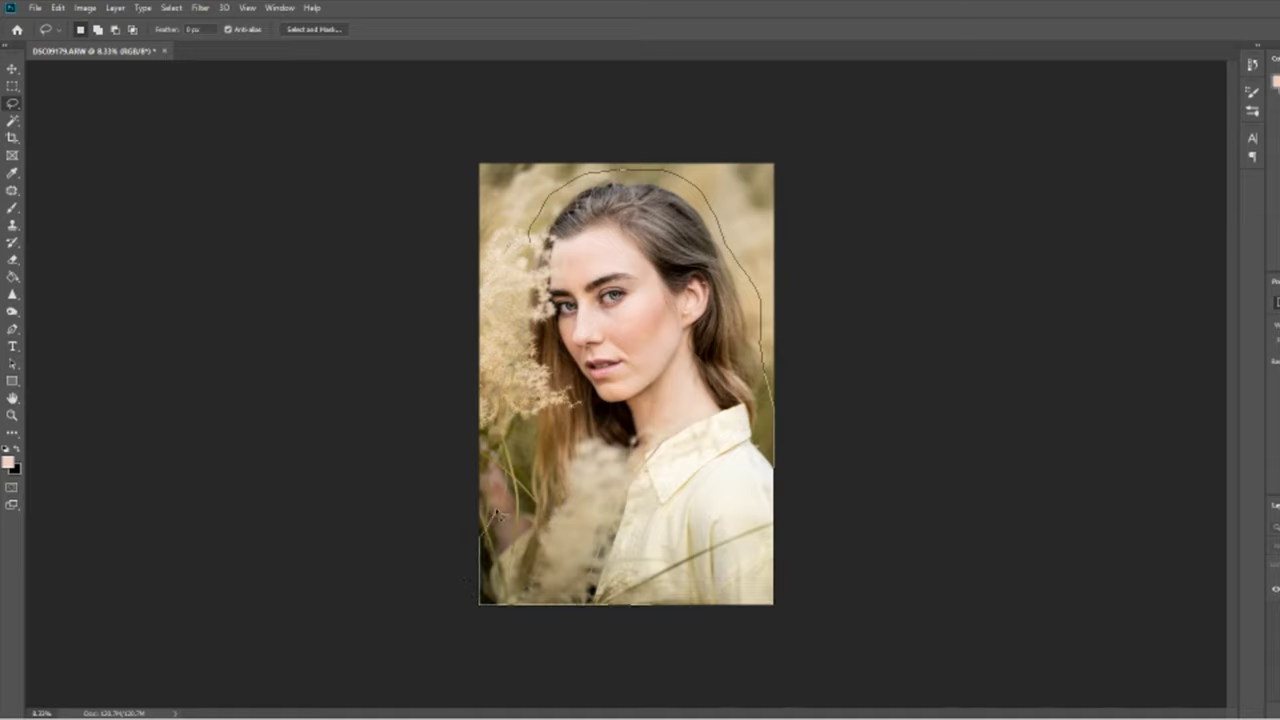
pyautogui.moveTo(505, 355); pyautogui.dragTo(506, 356)
pyautogui.click(171, 7)
pyautogui.click(180, 61)
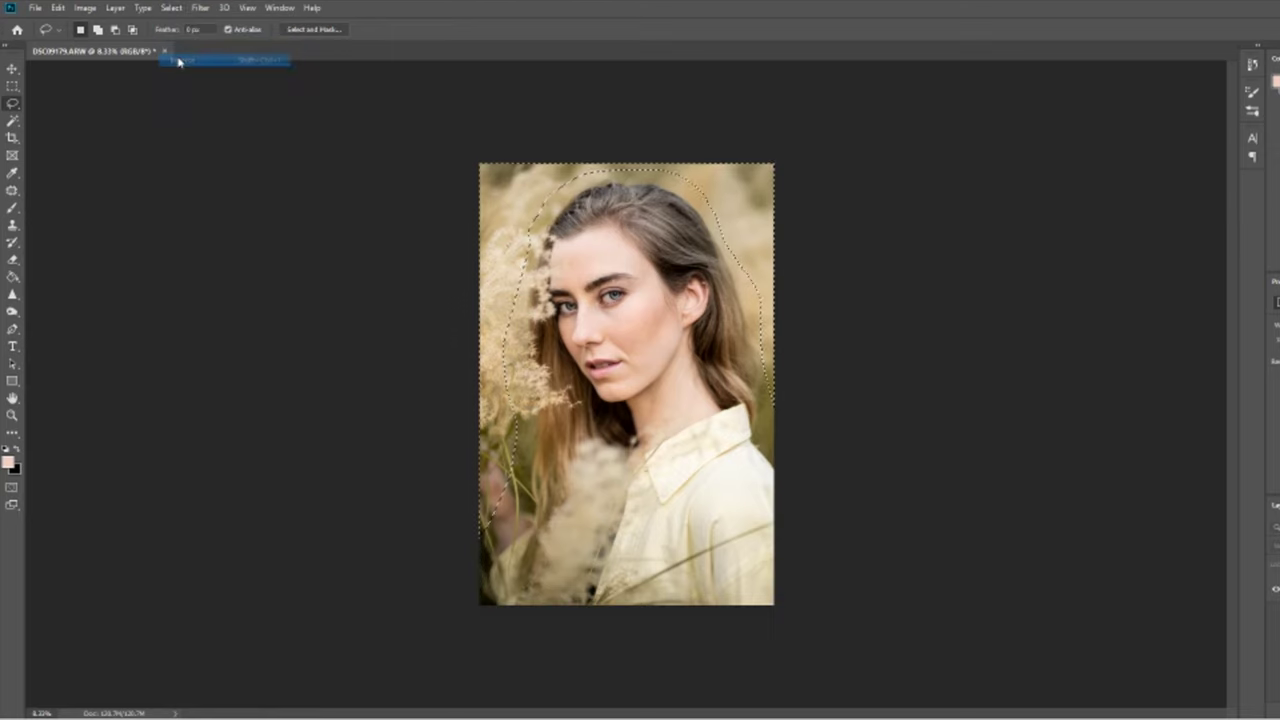
# Apply a Gaussian Blur with a radius of 1.8 pixels to the selected background
pyautogui.click(200, 7)
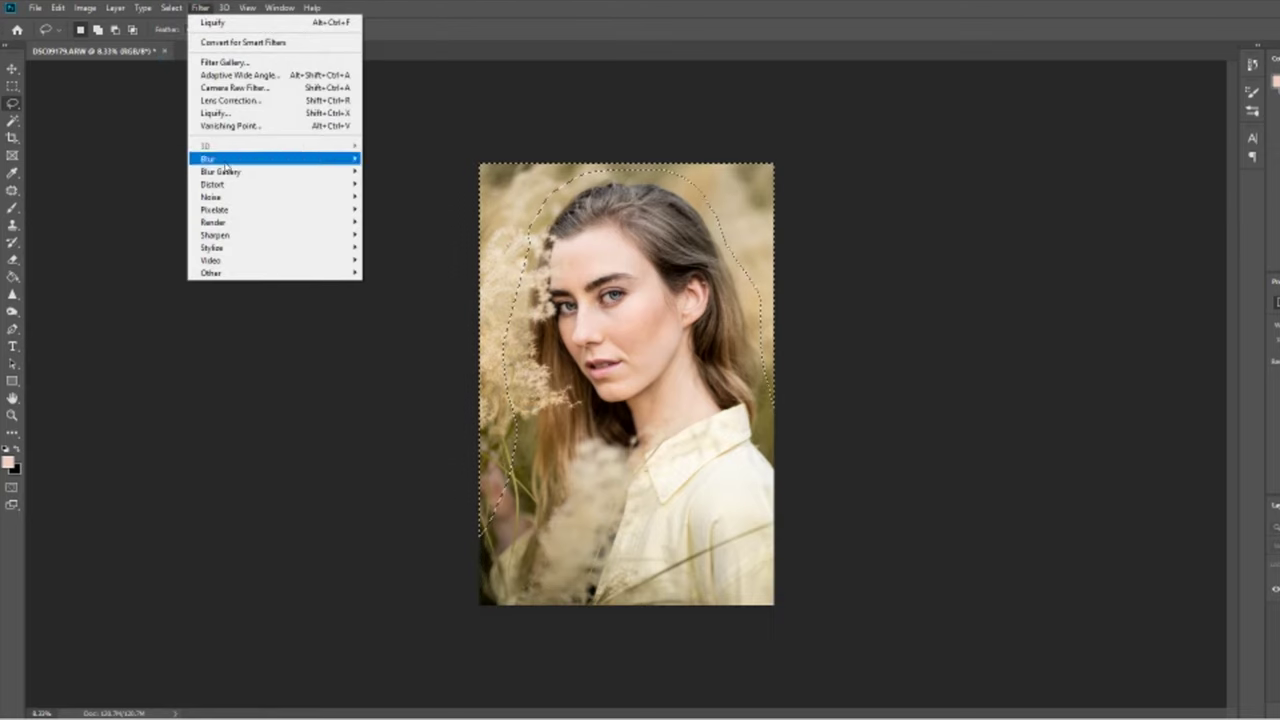
pyautogui.moveTo(215, 159)
pyautogui.click(400, 208)
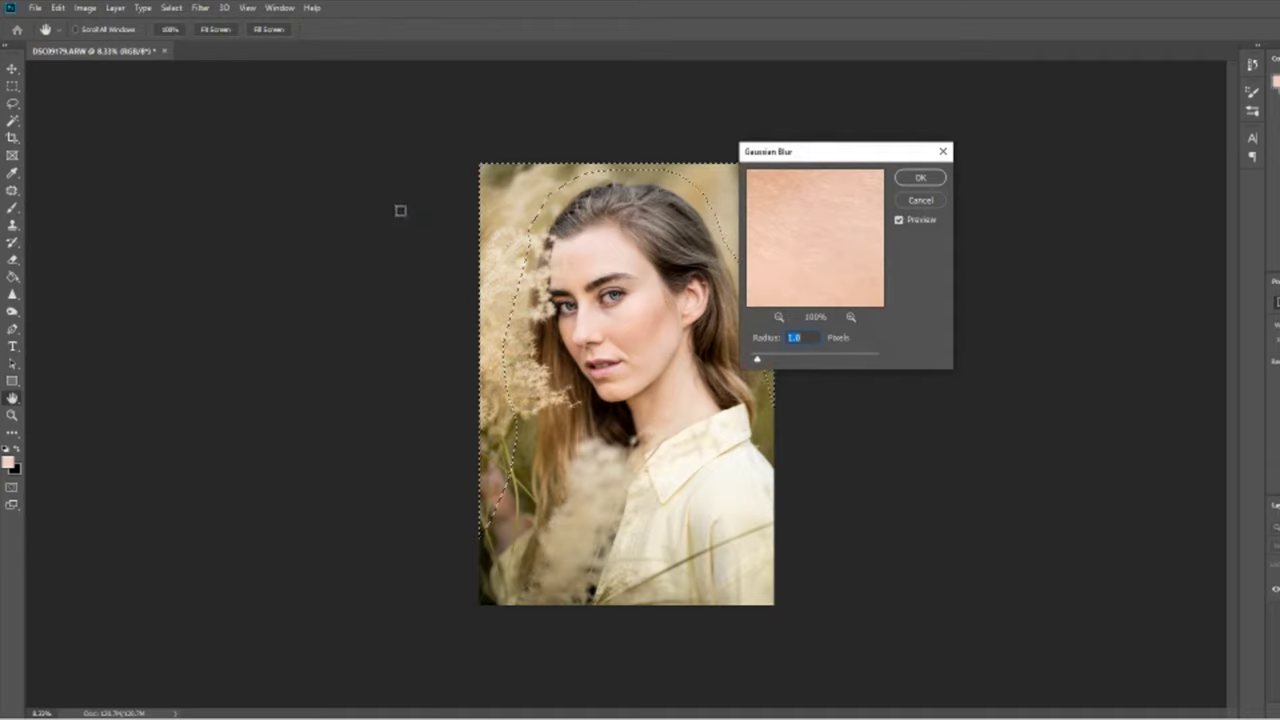
pyautogui.press('Return')
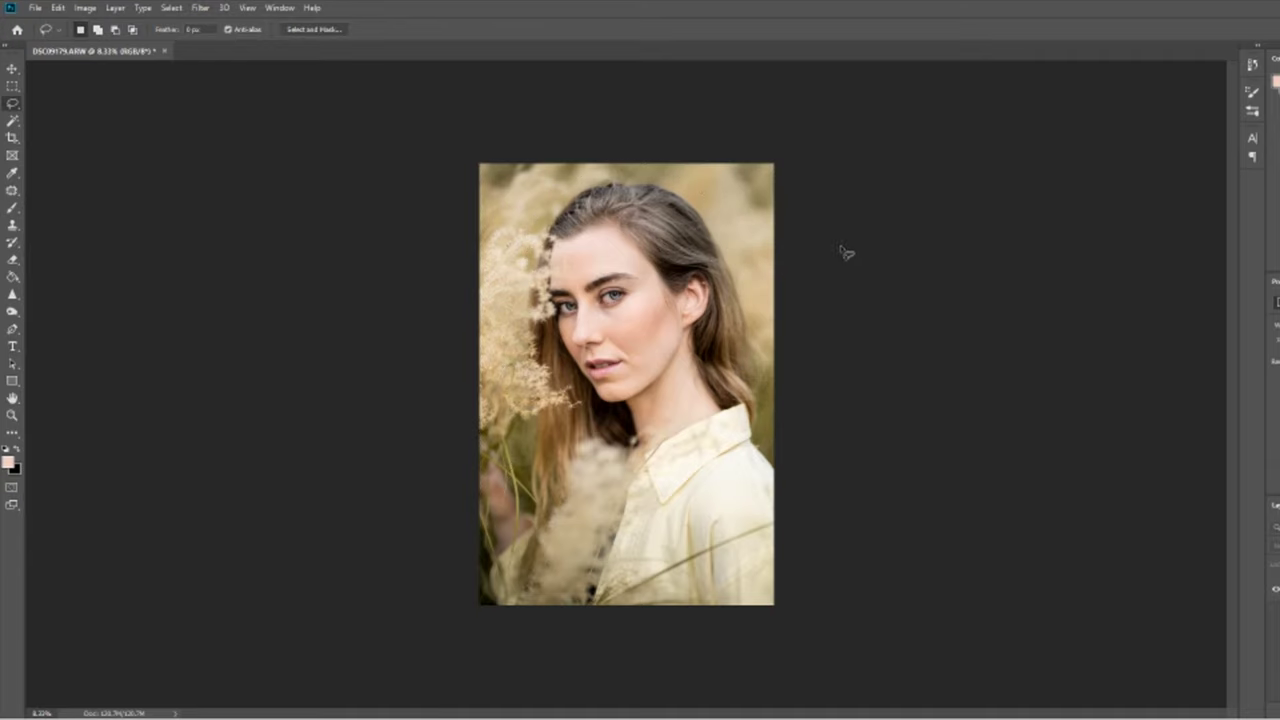
# Sharpen the iris and catchlight of the eye nearer the camera with a small Sharpen tool brush
pyautogui.hotkey('ctrl', '+')
pyautogui.hotkey('ctrl', '+')
pyautogui.hotkey('ctrl', '+')
pyautogui.hotkey('ctrl', '+')
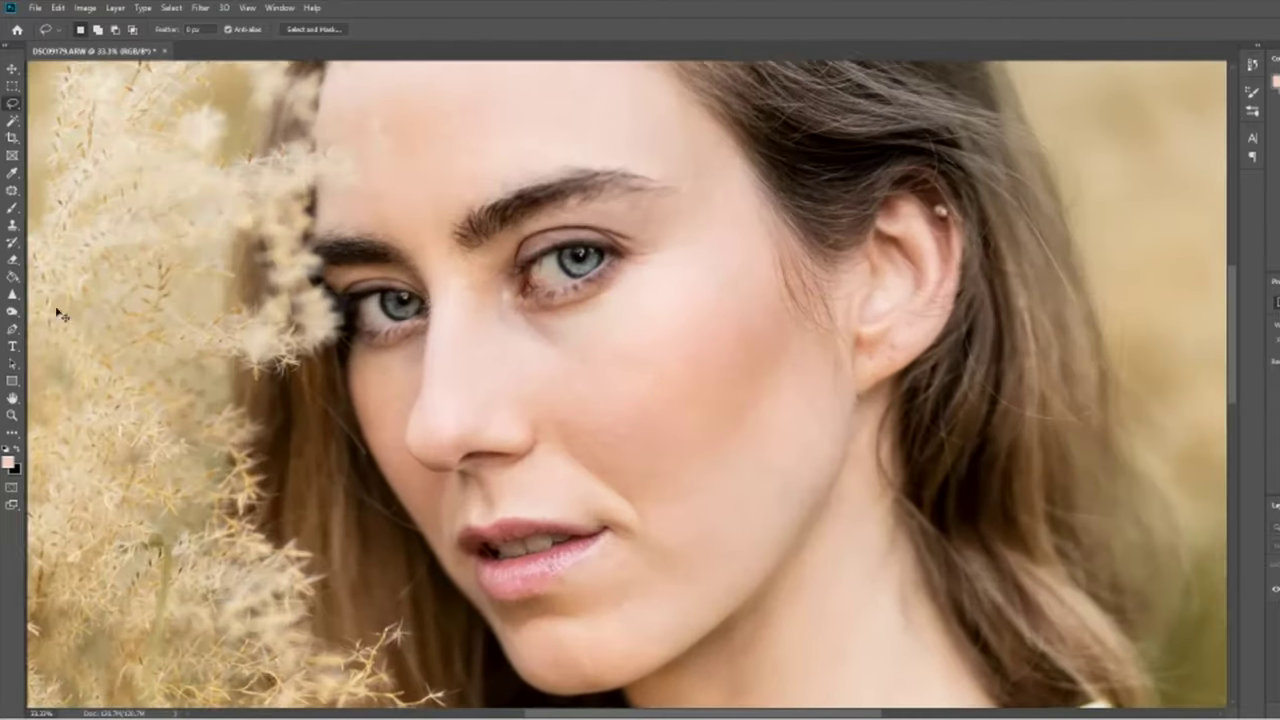
pyautogui.hotkey('ctrl', '+')
pyautogui.click(12, 294)
pyautogui.scroll(3, 497, 263)
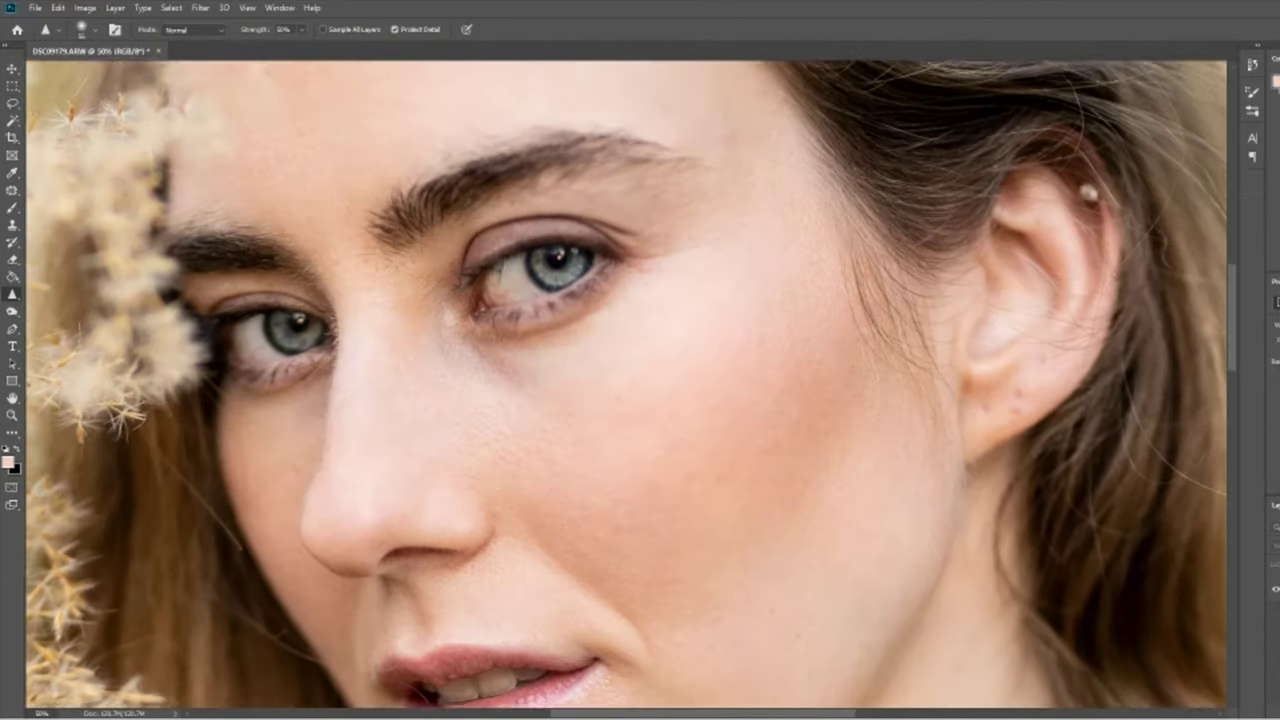
pyautogui.hotkey('ctrl', '+')
pyautogui.hotkey('ctrl', '+')
pyautogui.hotkey('ctrl', '+')
pyautogui.scroll(1, 312, 330)
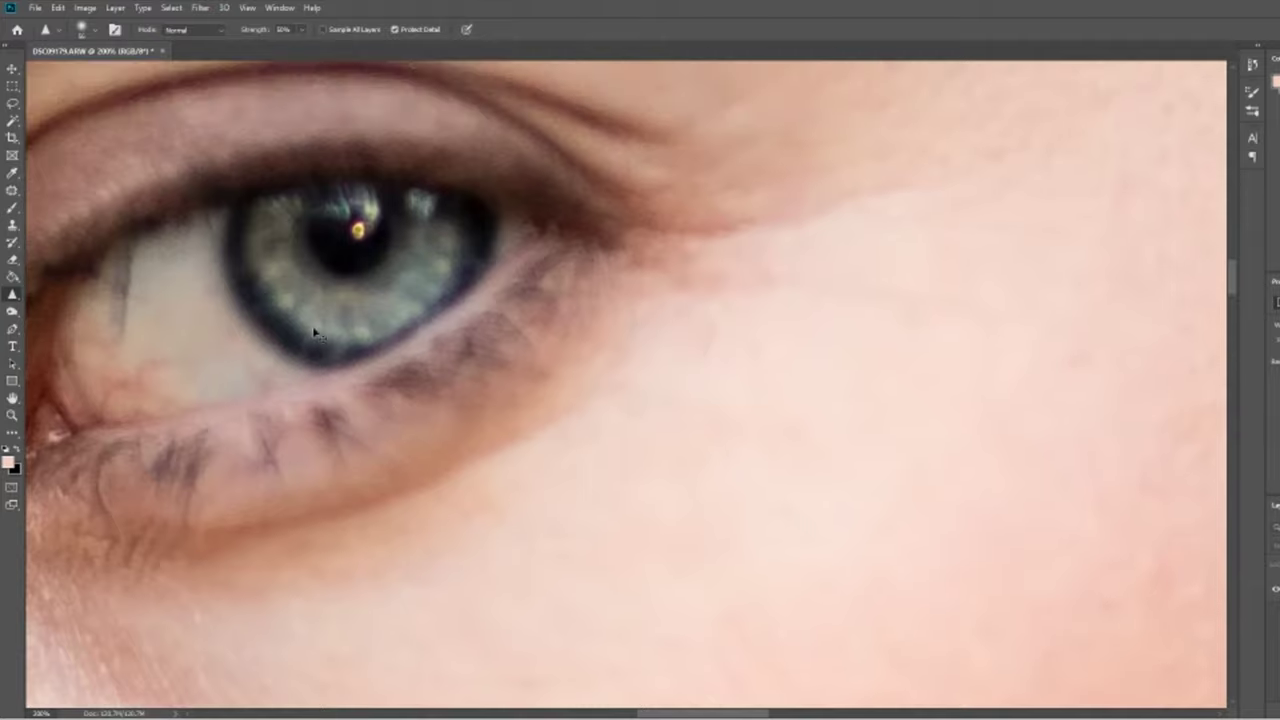
pyautogui.hscroll(-2, 270, 278)
pyautogui.moveTo(311, 219)
pyautogui.mouseDown()
pyautogui.moveTo(378, 327)
pyautogui.moveTo(441, 354)
pyautogui.mouseUp()
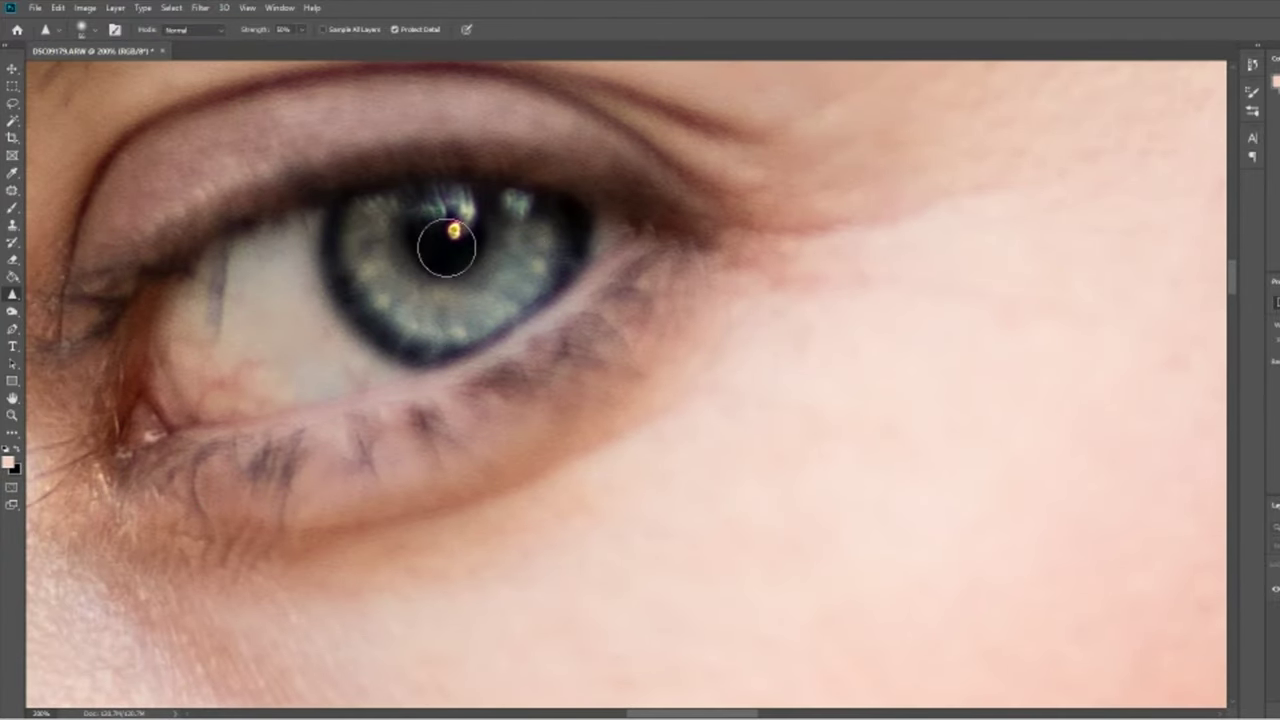
# Sharpen the iris and catchlight of the other eye, beside the dry grass, and check the whole portrait
pyautogui.hscroll(-2, 342, 362)
pyautogui.hscroll(-2, 342, 362)
pyautogui.hotkey('ctrl', '-')
pyautogui.hotkey('ctrl', '-')
pyautogui.hscroll(-5, 200, 422)
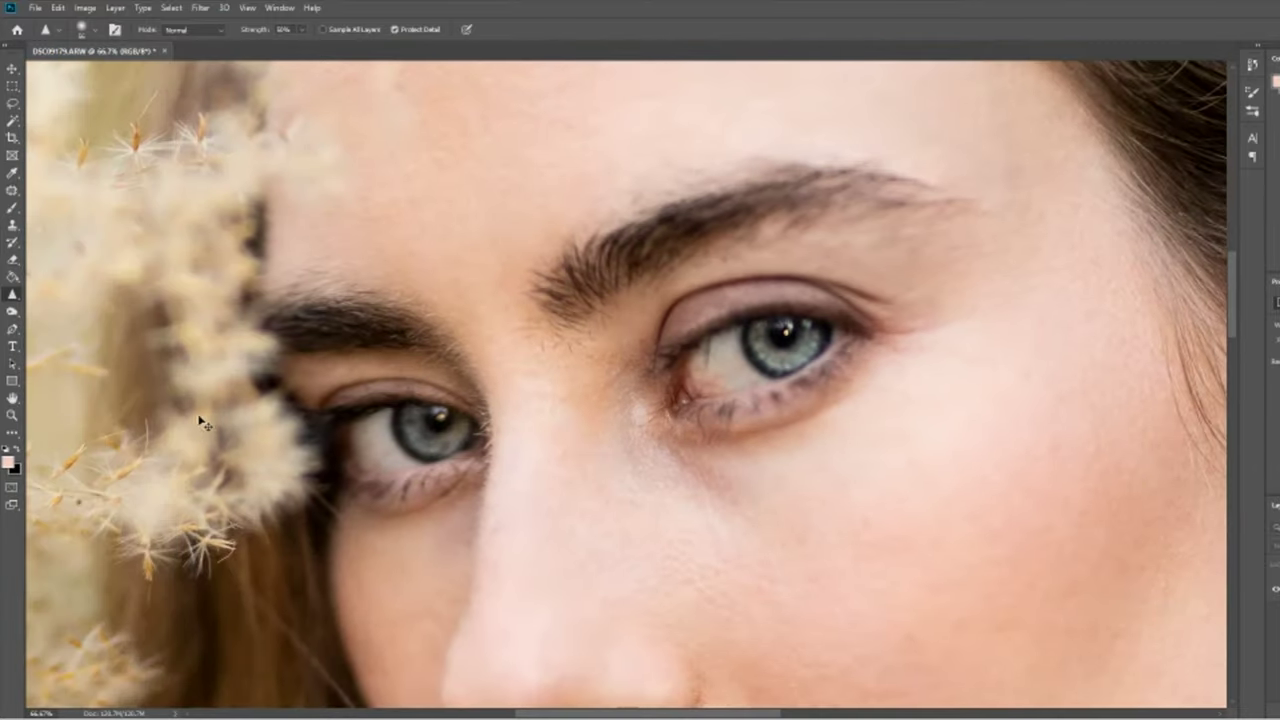
pyautogui.hotkey('ctrl', '+')
pyautogui.hotkey('ctrl', '+')
pyautogui.hscroll(-2, 200, 422)
pyautogui.scroll(-1, 200, 422)
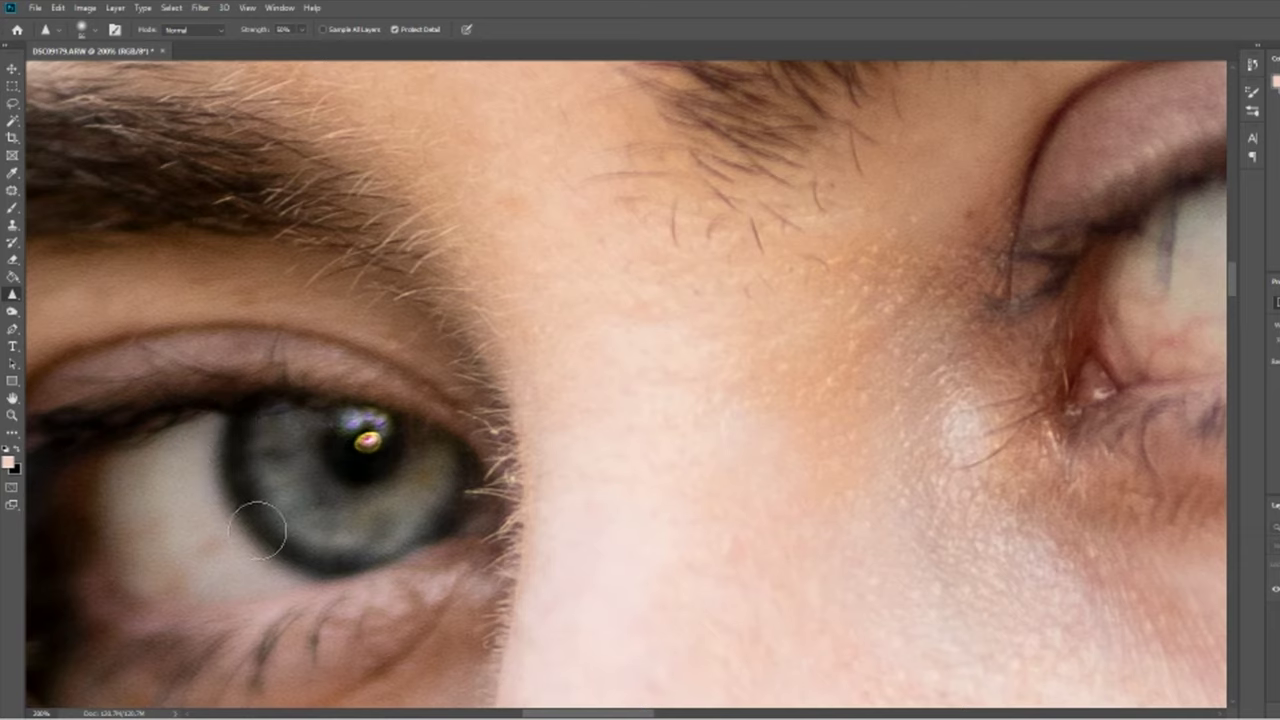
pyautogui.hotkey('ctrl', '0')
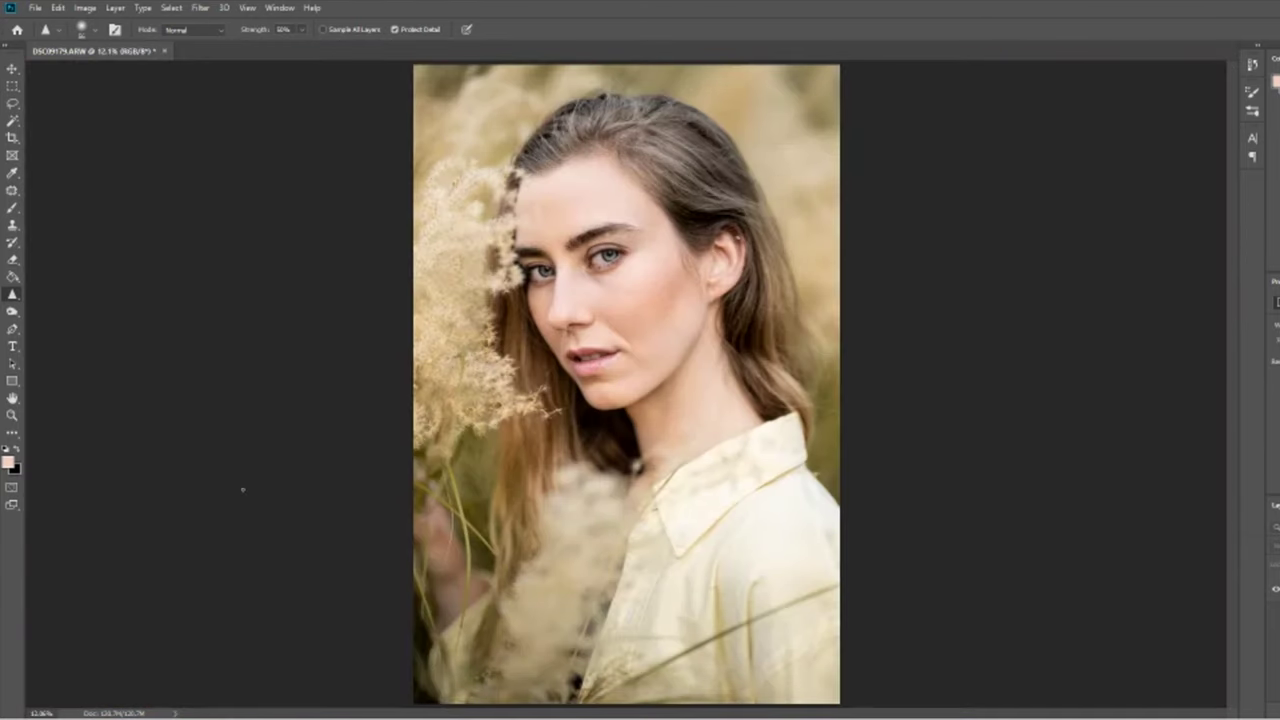
pyautogui.hotkey('ctrl', '-')
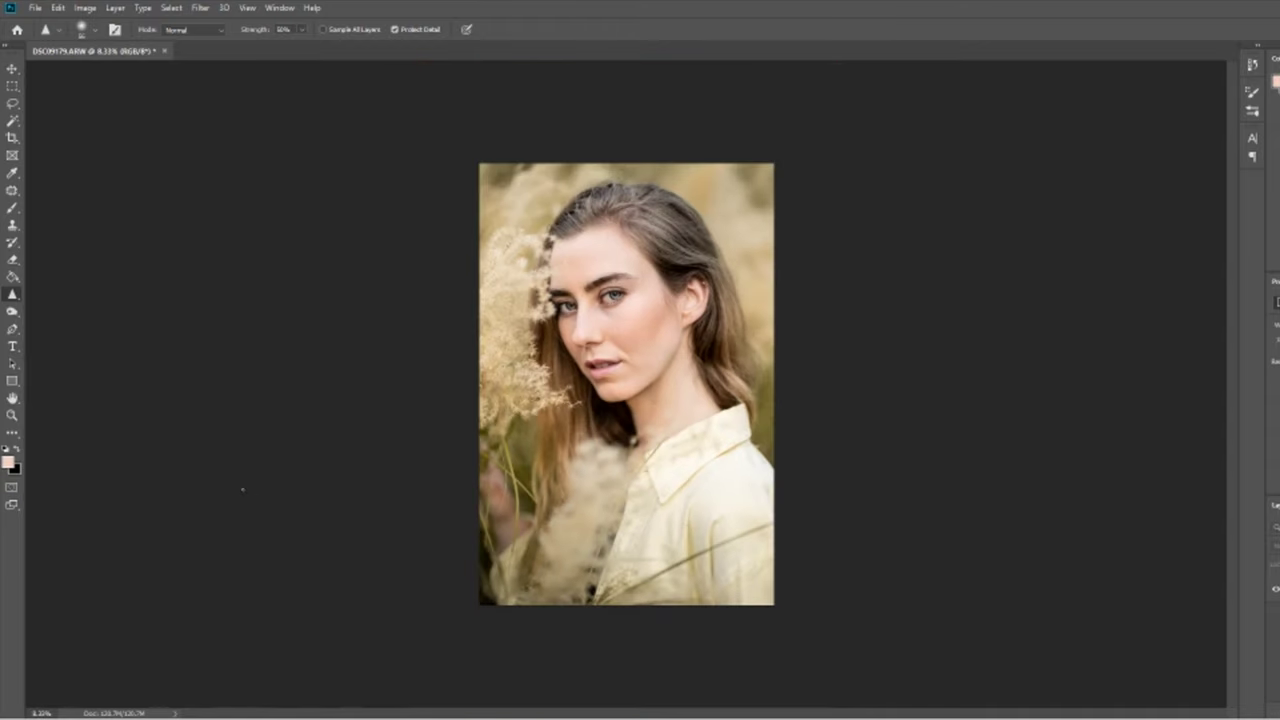